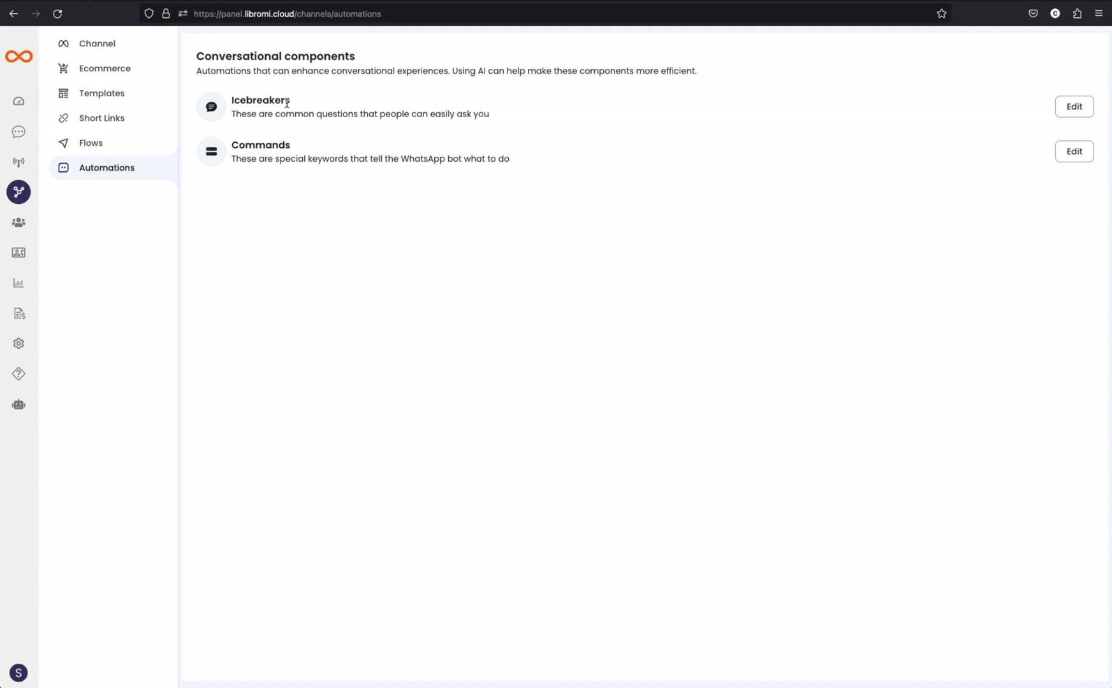
- Replace the fourth icebreaker with a new pasted 'Sign UP for Free Trial' icebreaker
left_click(1074, 108)
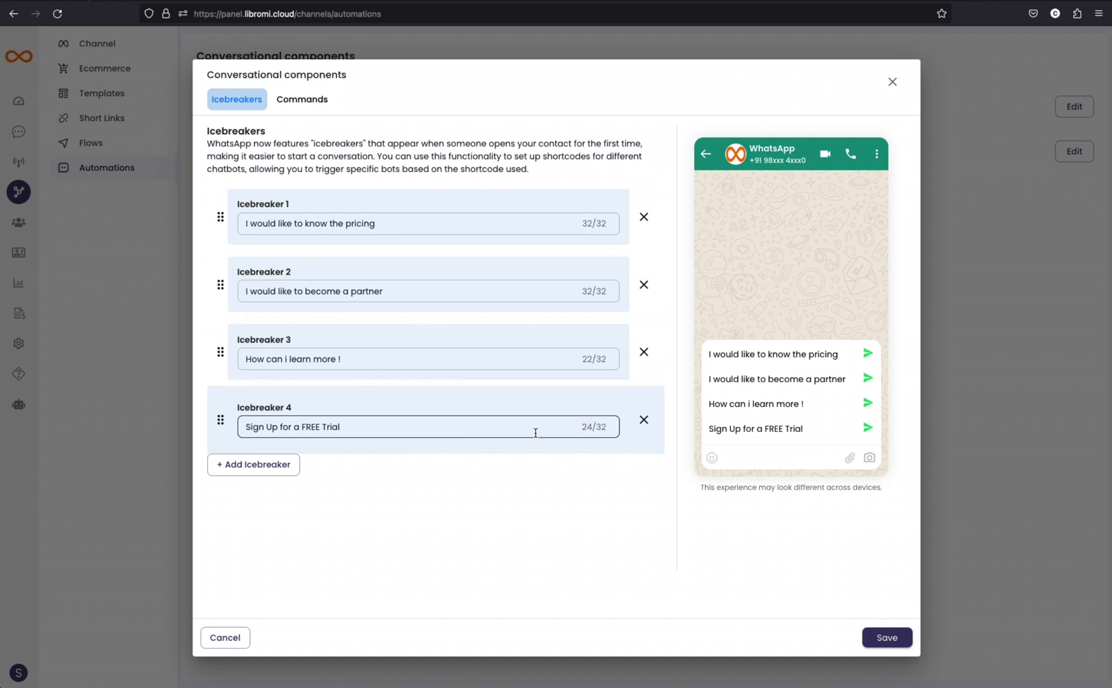
left_click(644, 420)
left_click(260, 396)
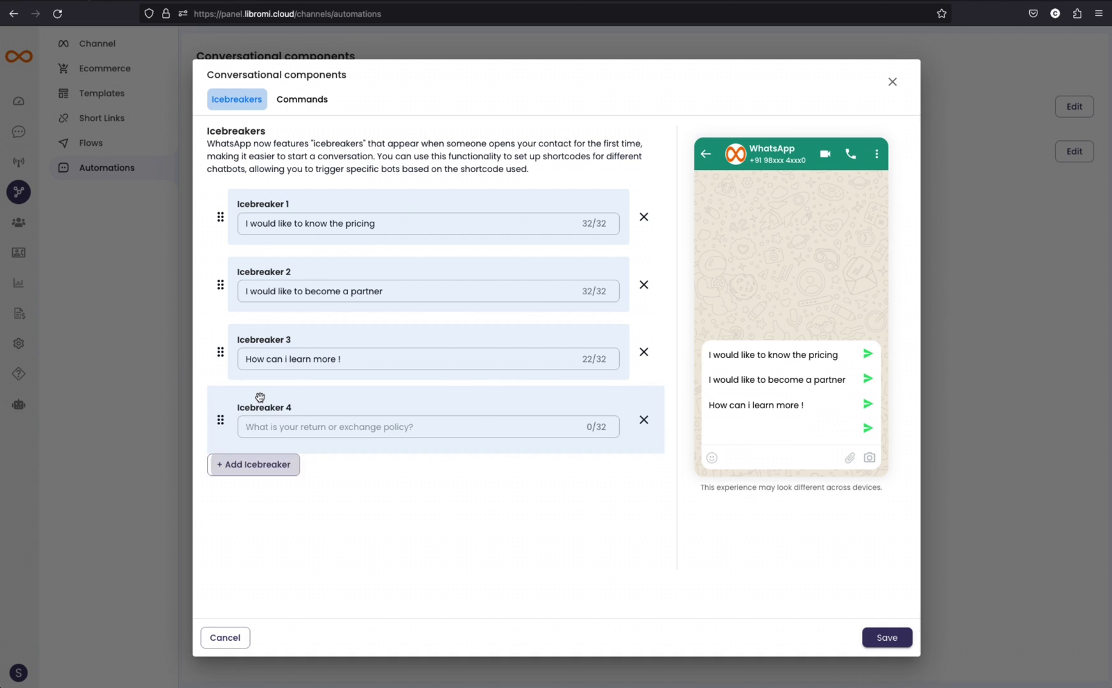
left_click(260, 427)
left_click(479, 431)
type("Sign UP for Free Trial")
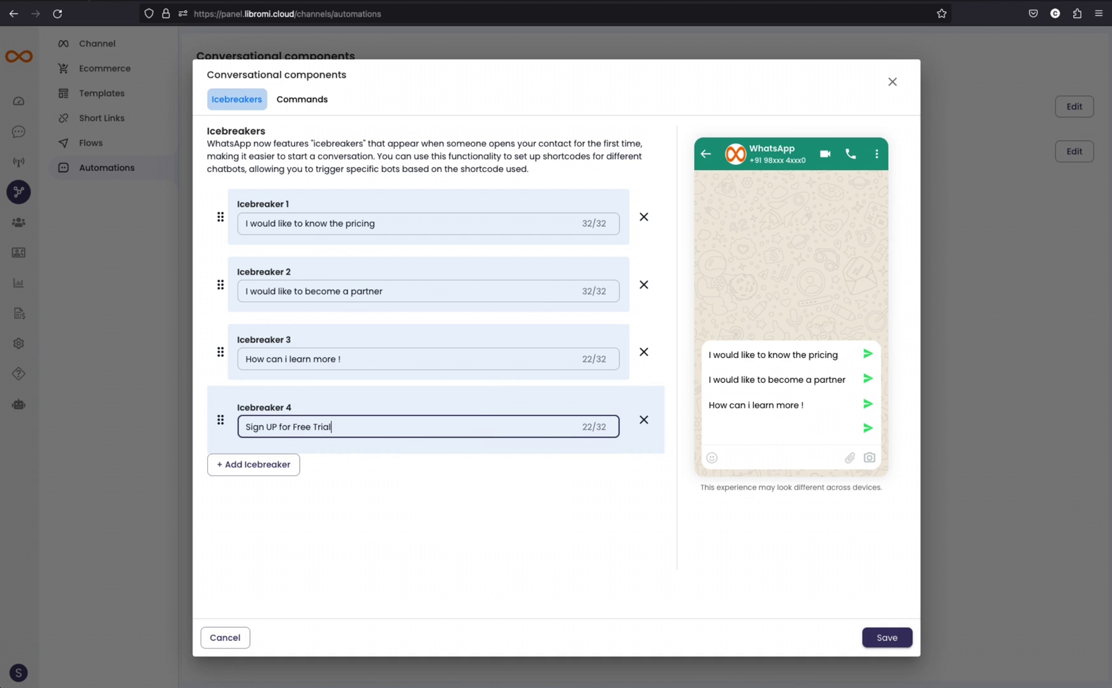
left_click(634, 590)
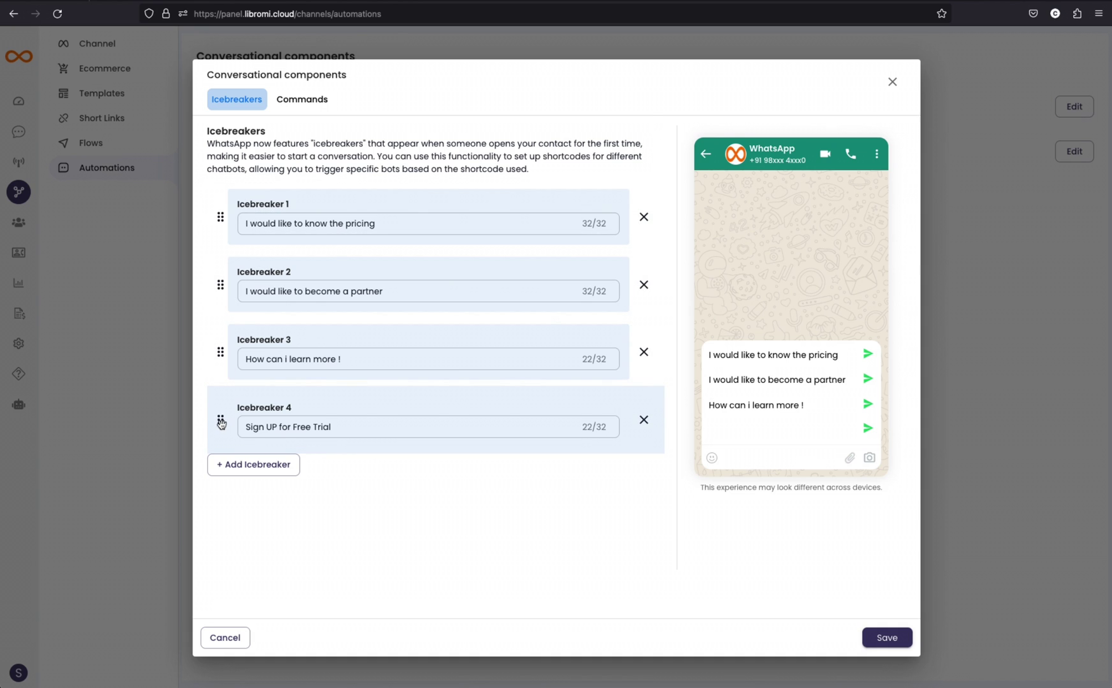
- Move 'Sign UP for Free Trial' into third place and save the icebreakers
left_click_drag(220, 422, 221, 348)
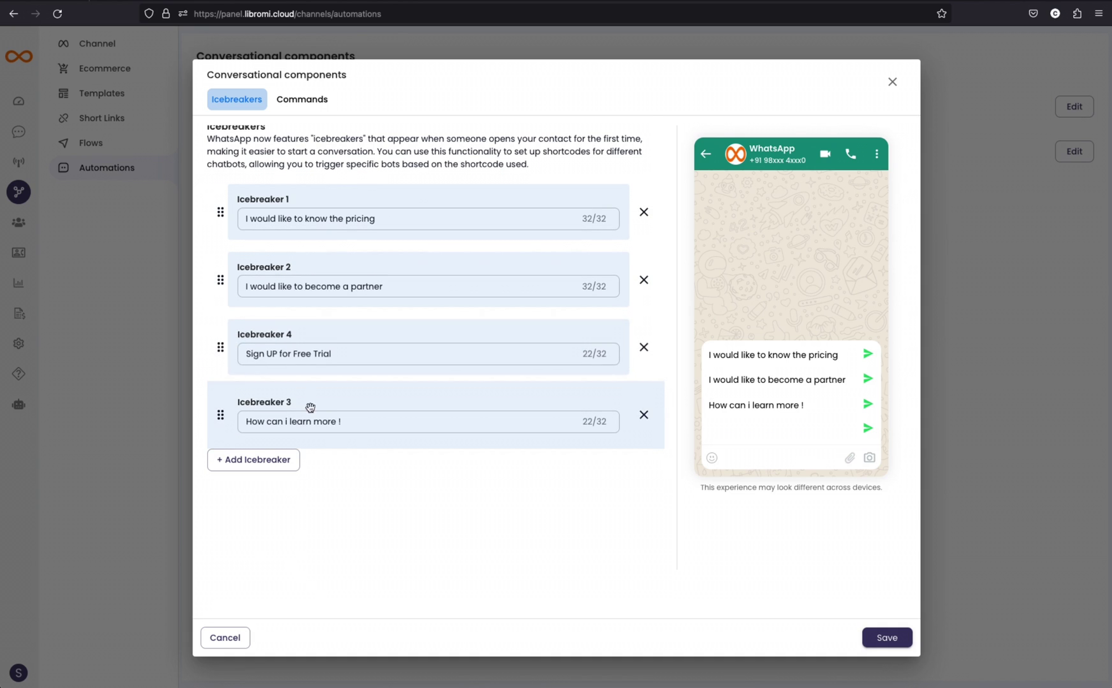
left_click_drag(310, 408, 310, 411)
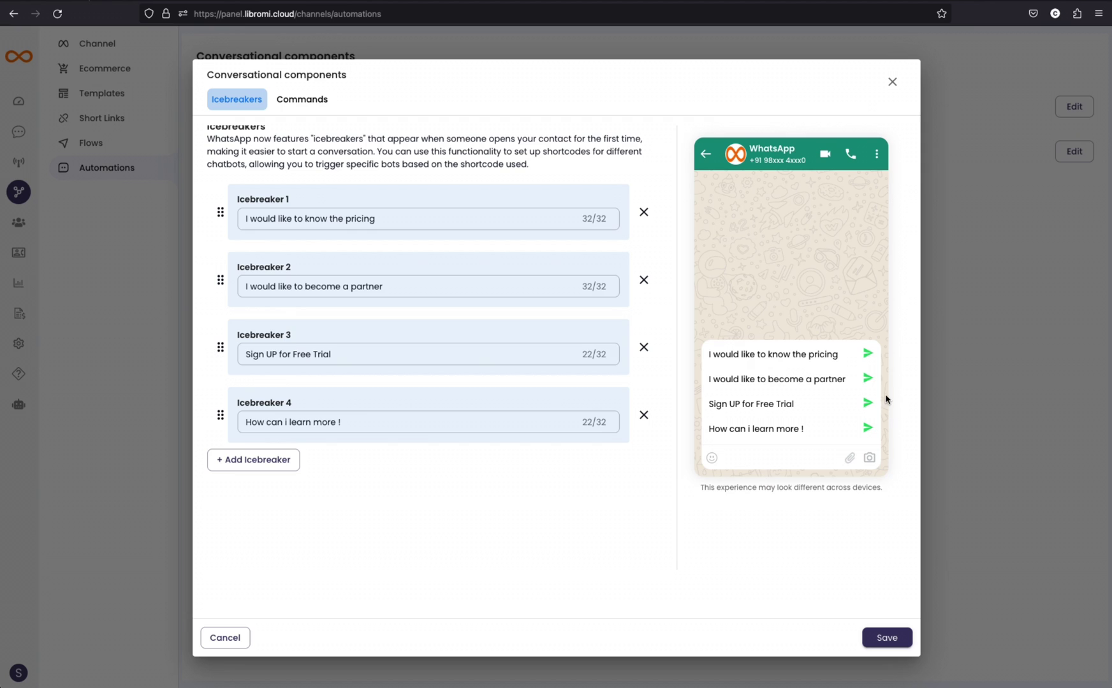
left_click(891, 641)
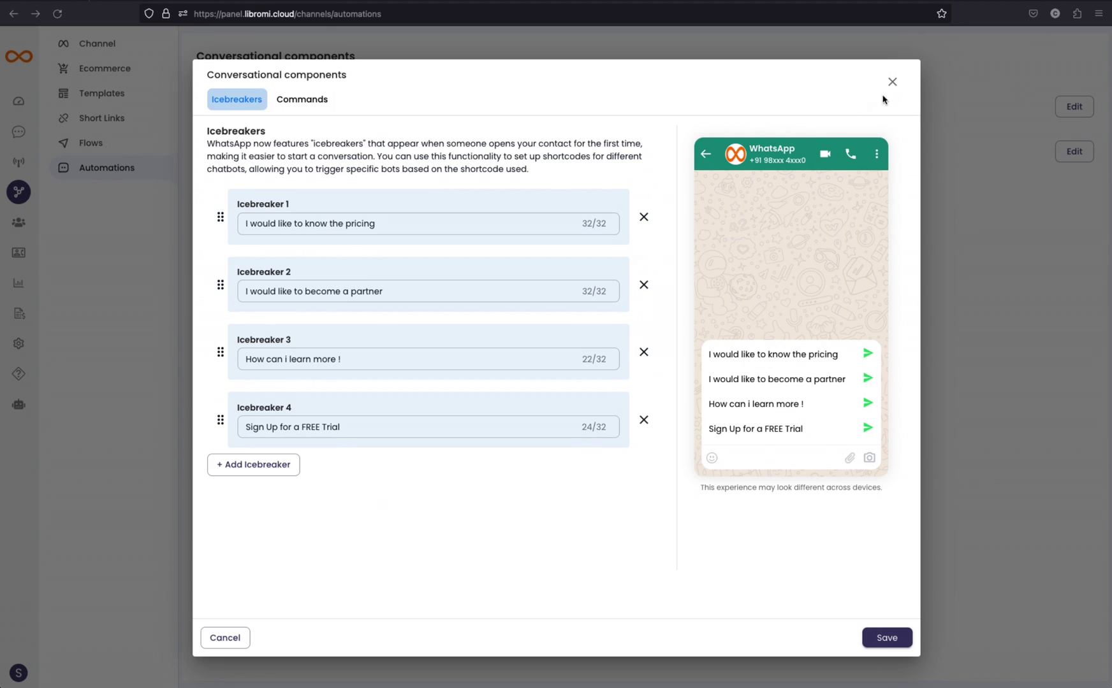
left_click(892, 81)
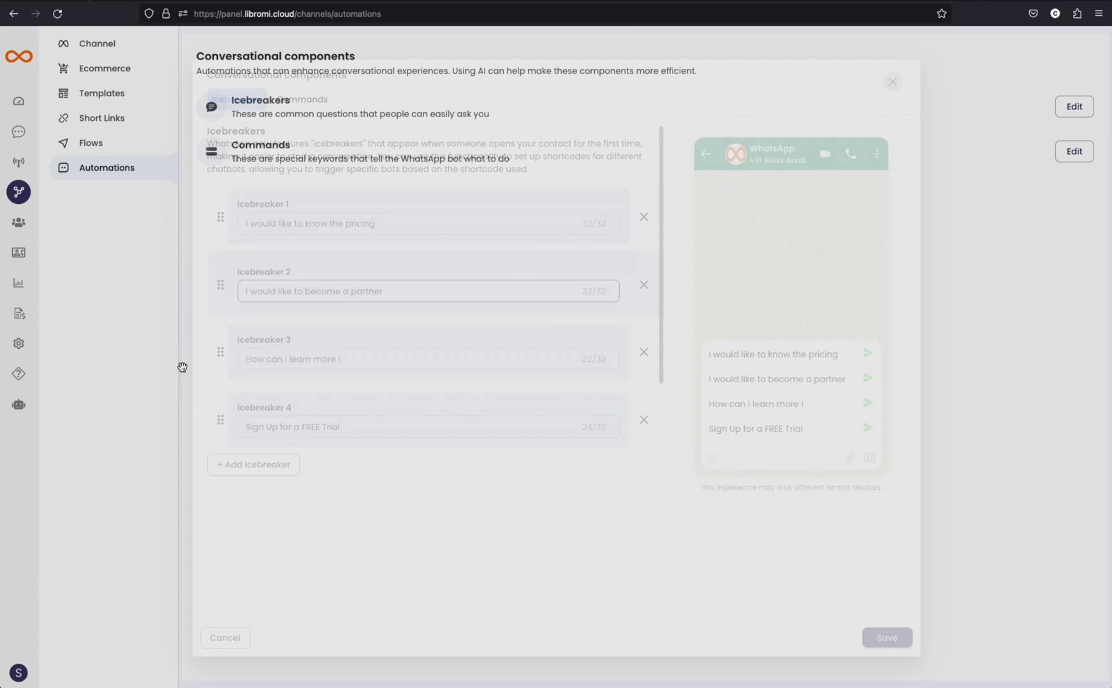
- Create a new 'My chatbot' bot inside the Test folder of the chatbot builder
left_click(19, 407)
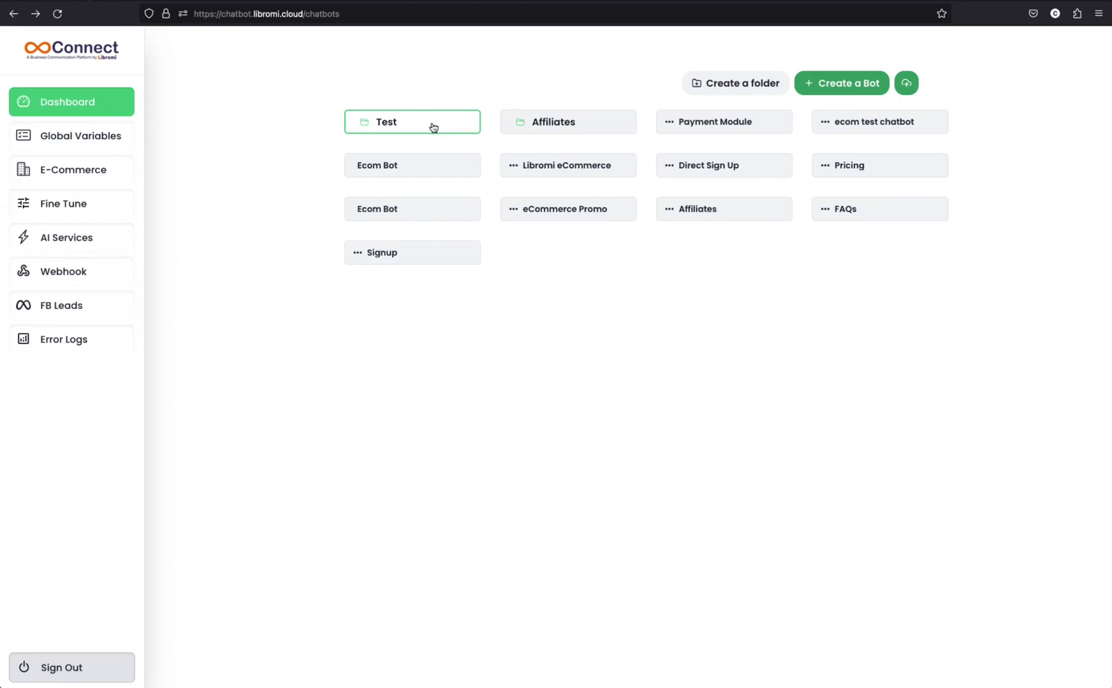
left_click(432, 126)
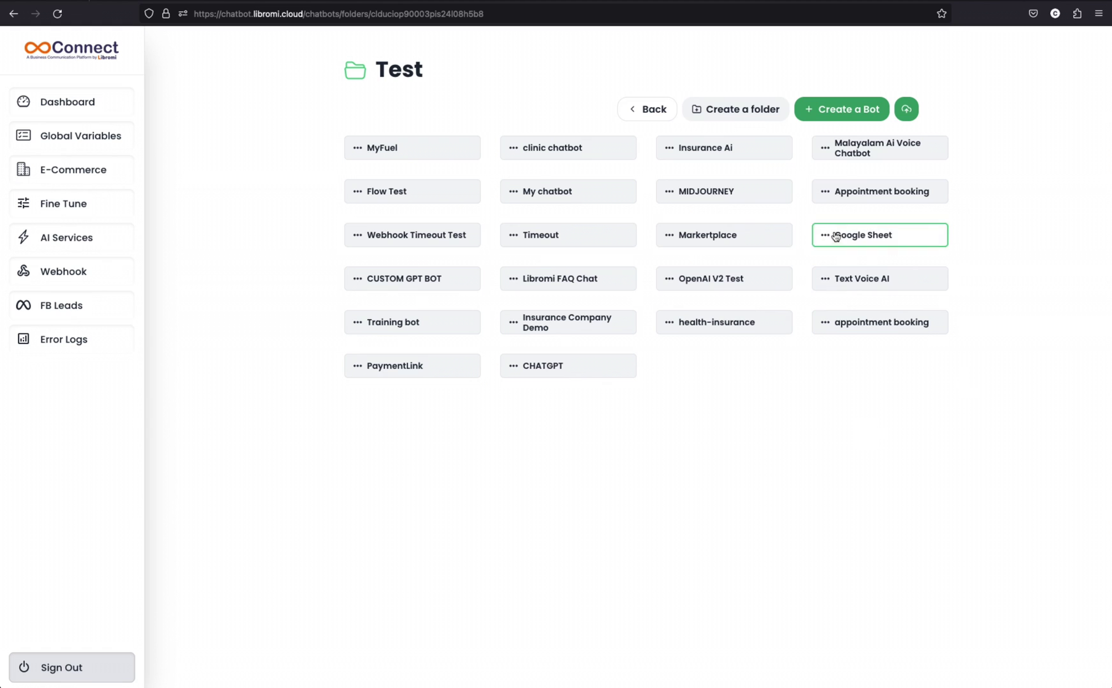
left_click(853, 110)
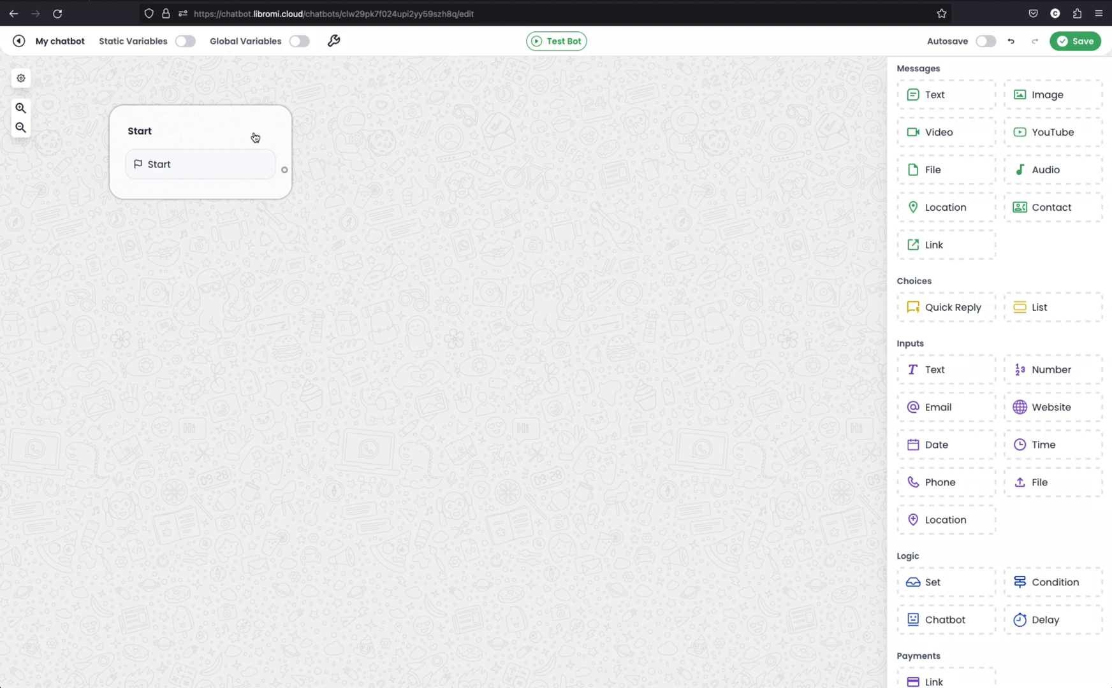
- Connect Start to a Group #1 Text input block that saves the answer to new variable 'input'
left_click_drag(254, 137, 212, 145)
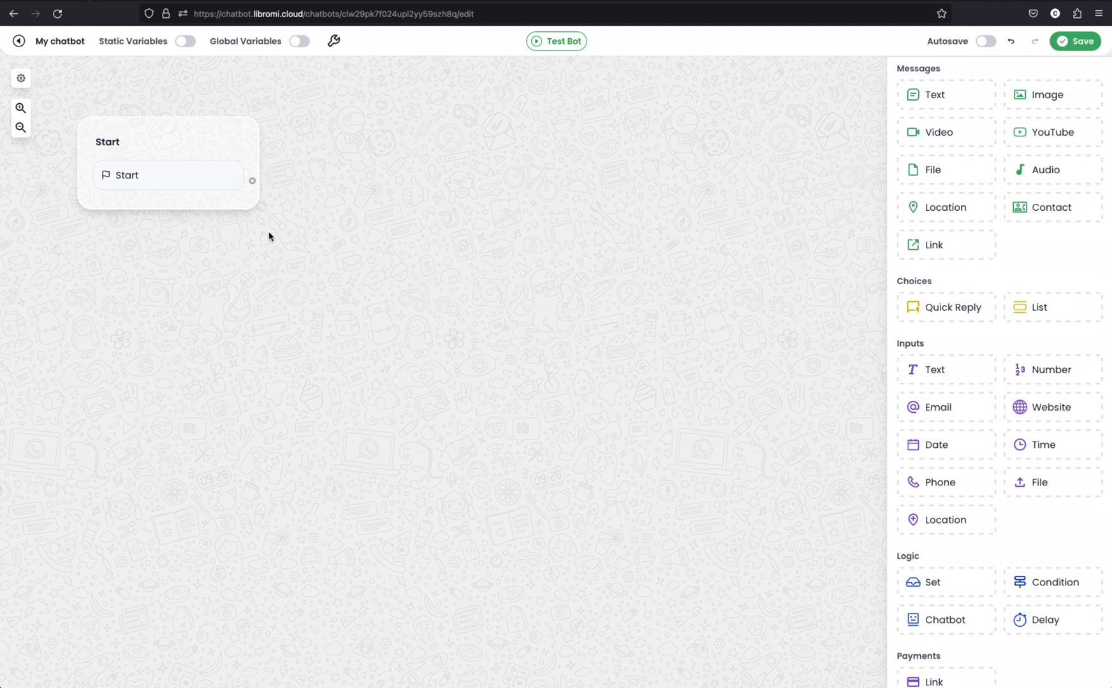
left_click_drag(932, 368, 295, 306)
left_click_drag(253, 183, 297, 349)
left_click(314, 357)
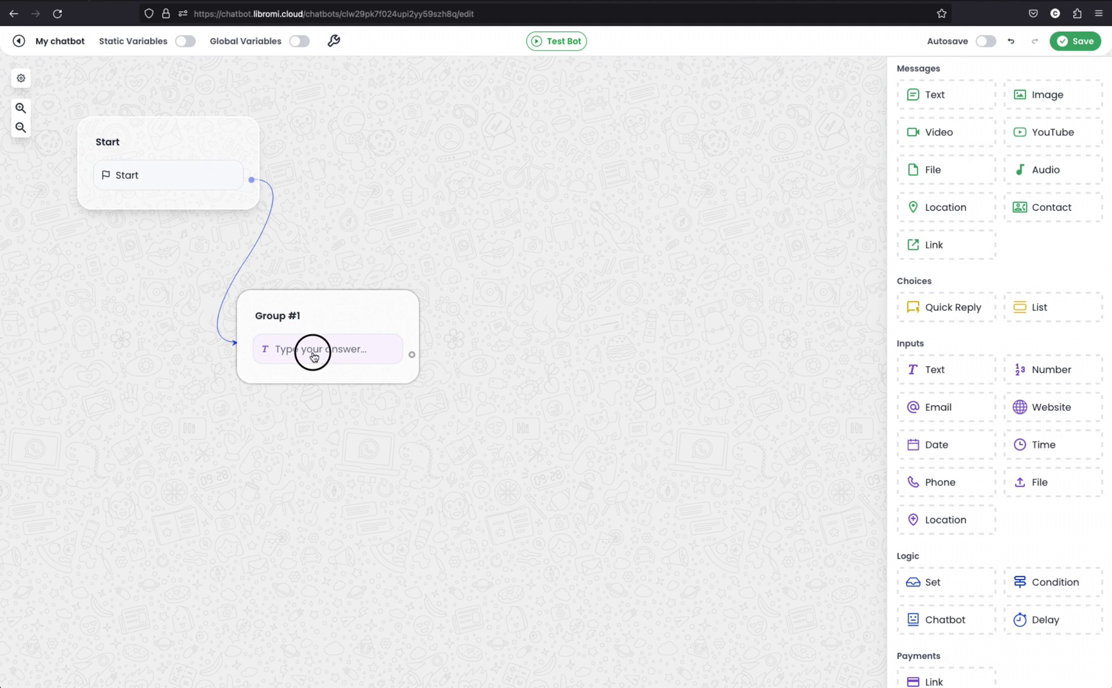
type("input")
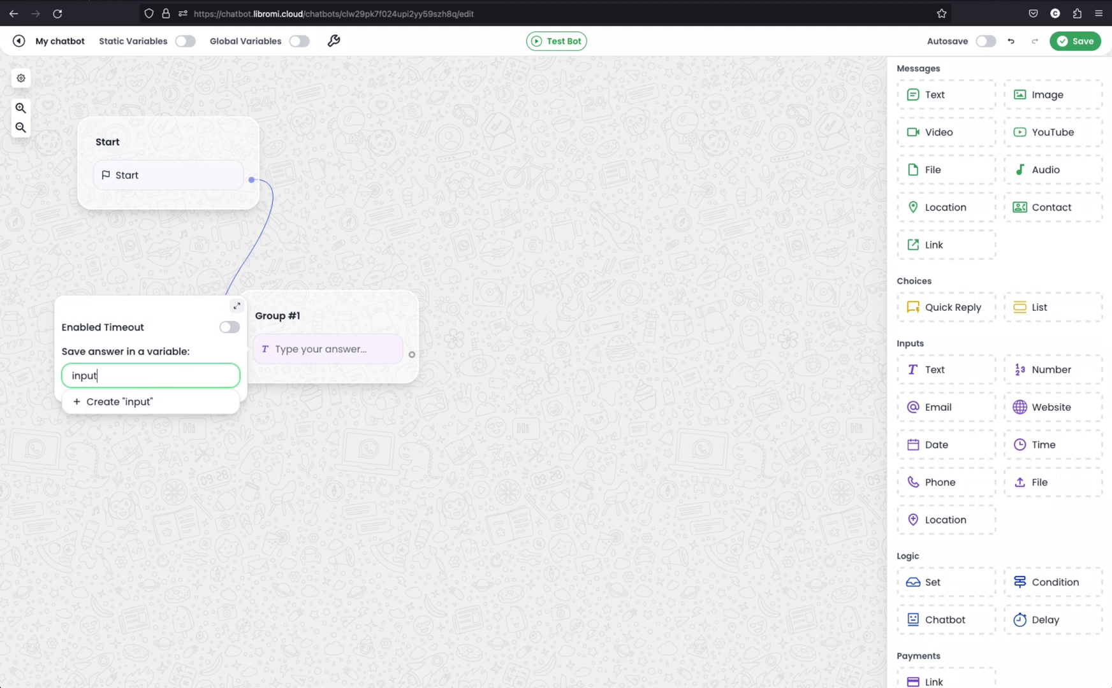
left_click(158, 403)
scroll(1053, 515, "down", 3)
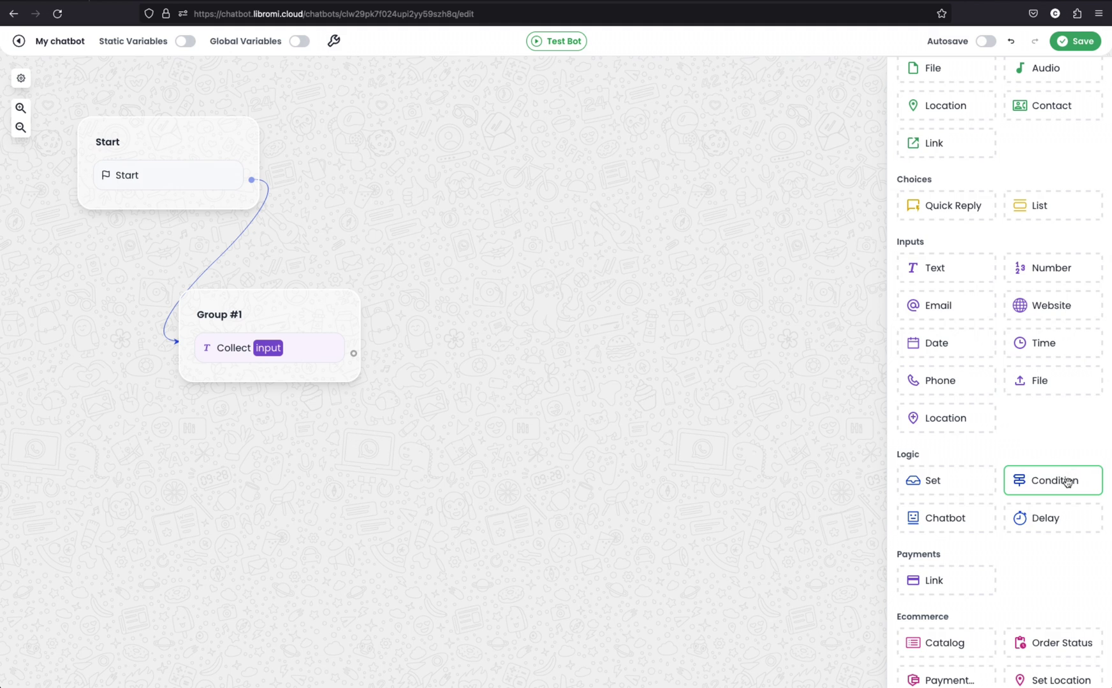
- Add a Condition block as Group #2, linked from Group #1, with a new comparison
left_click_drag(1066, 482, 508, 220)
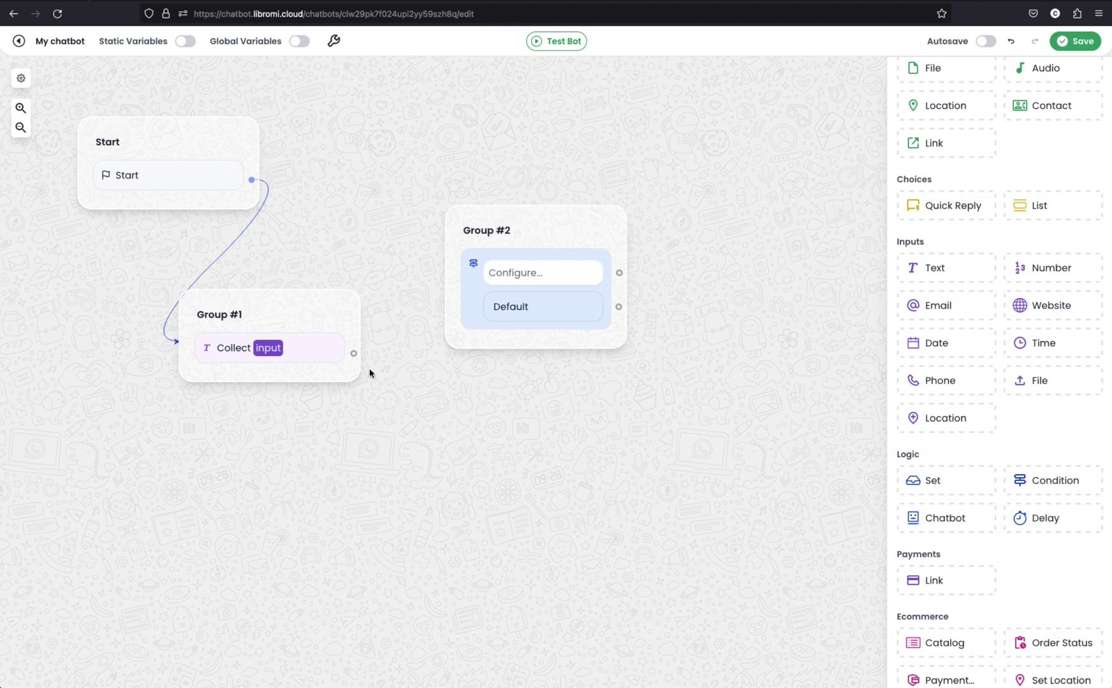
left_click_drag(355, 362, 519, 258)
left_click(533, 281)
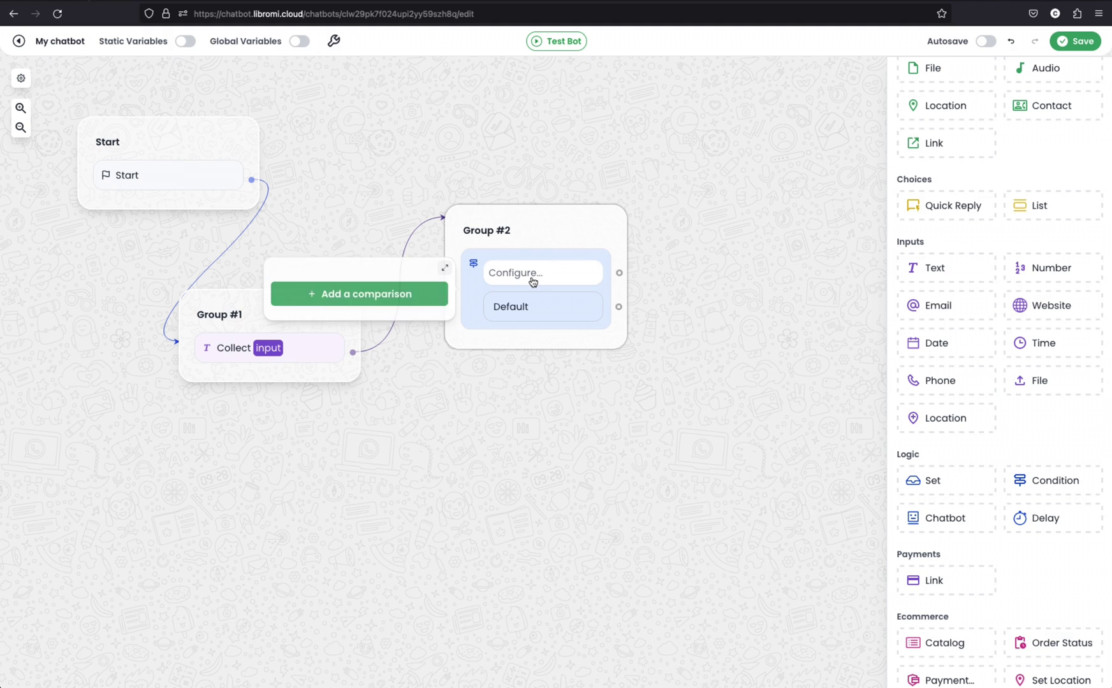
left_click(373, 303)
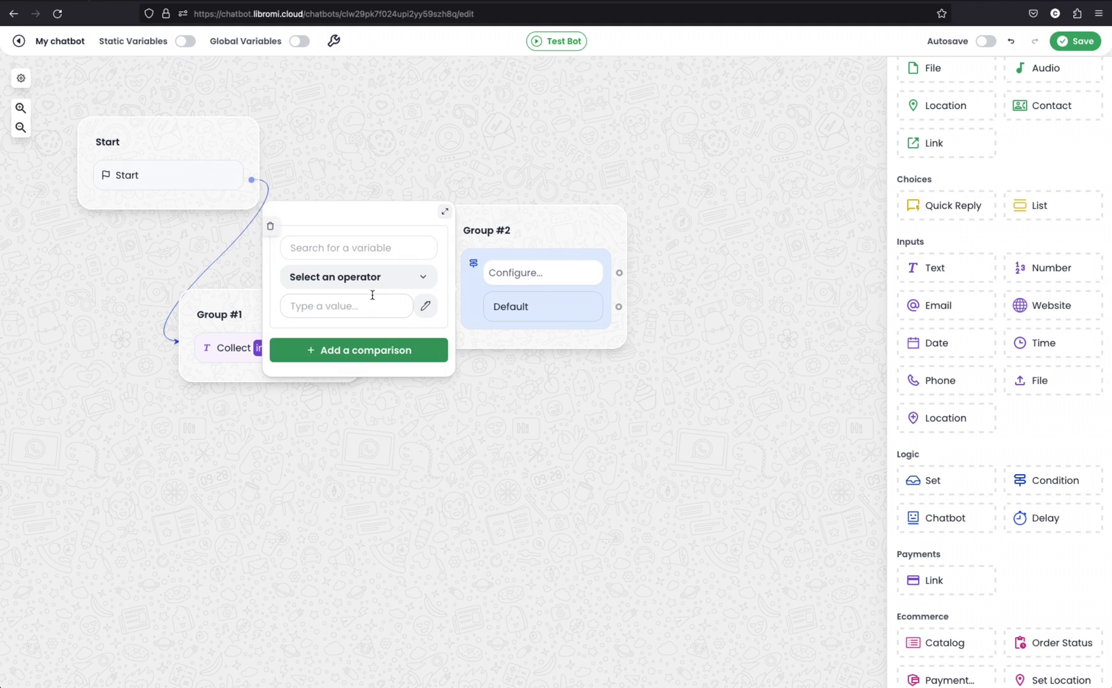
left_click(352, 246)
left_click(253, 414)
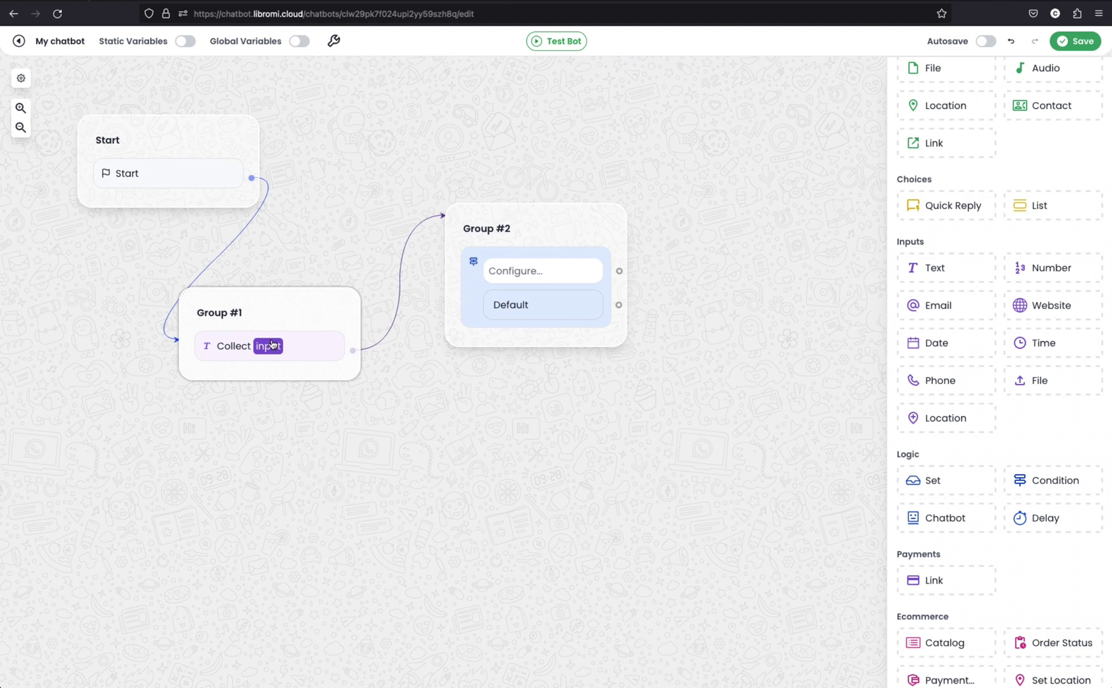
- Set the comparison to check variable input with the Contains operator
left_click(555, 284)
left_click(385, 246)
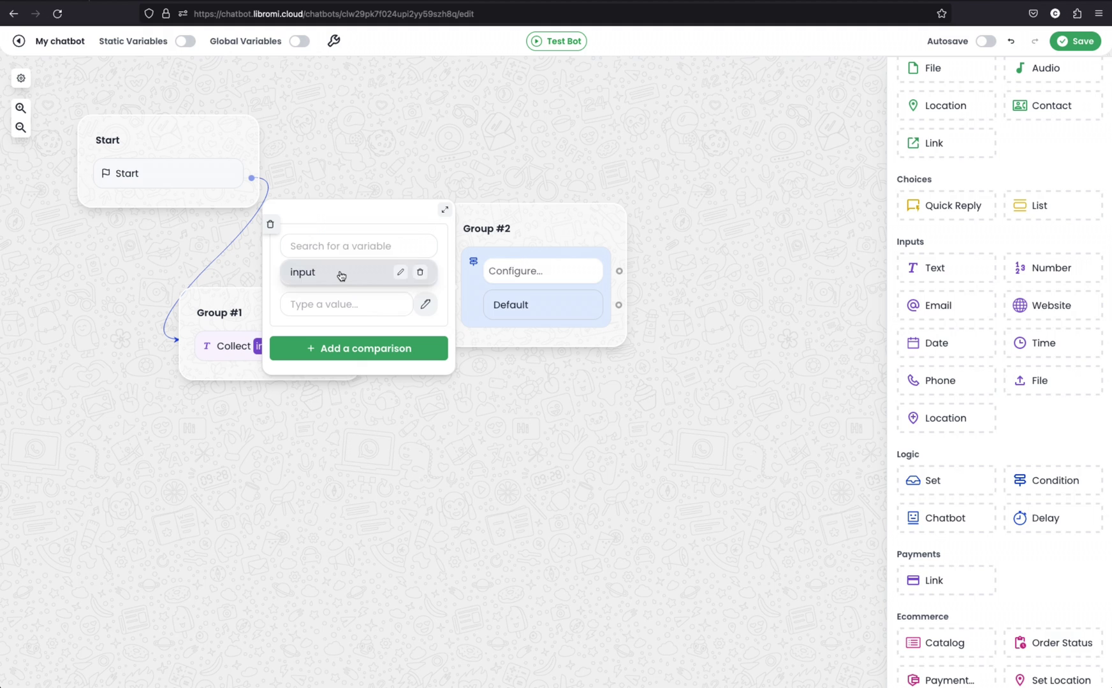
left_click(340, 275)
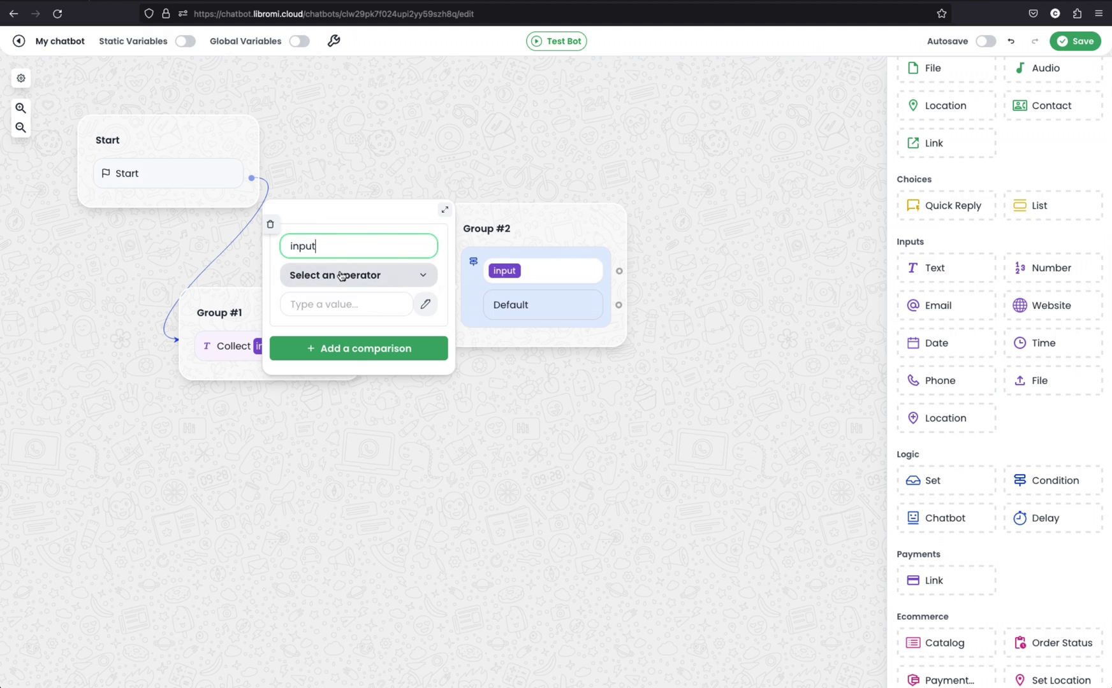
left_click(372, 277)
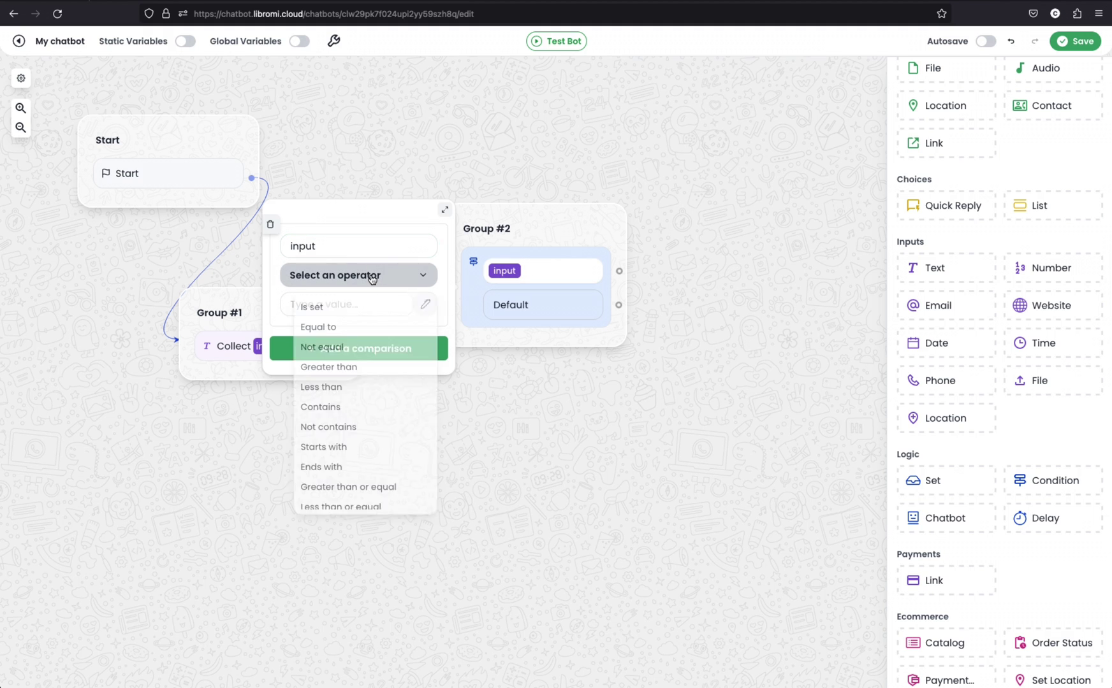
left_click(336, 418)
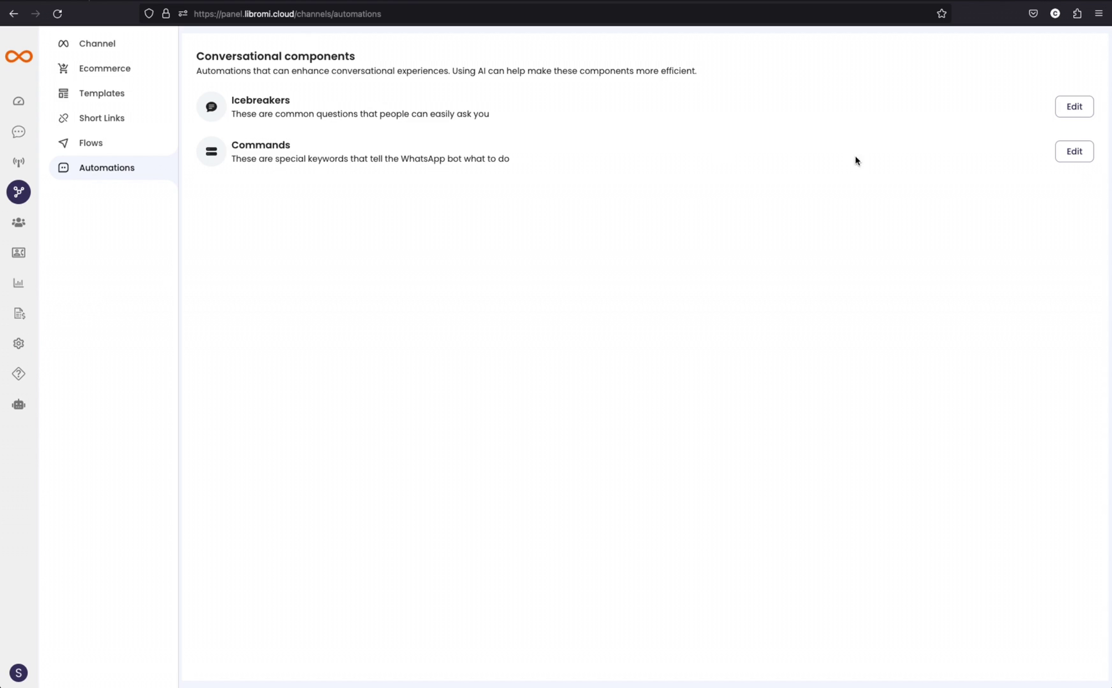
- Copy 'pricing' from the first icebreaker and use it as the comparison value
left_click(1074, 151)
left_click(248, 99)
left_click(244, 230)
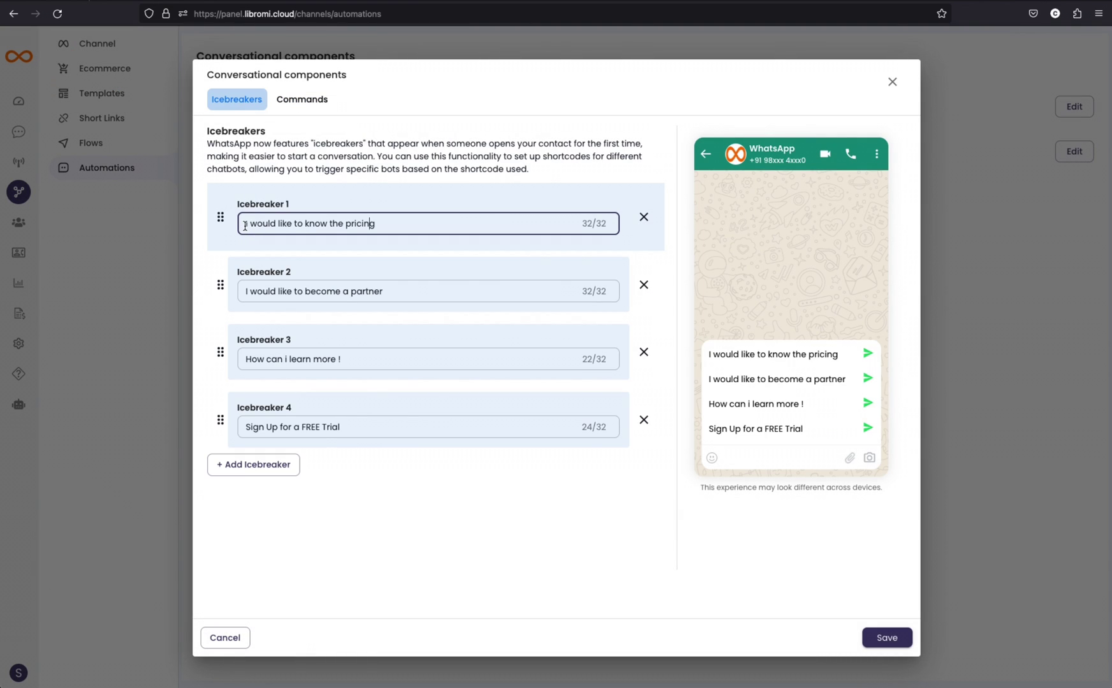
double_click(361, 225)
key("super+c")
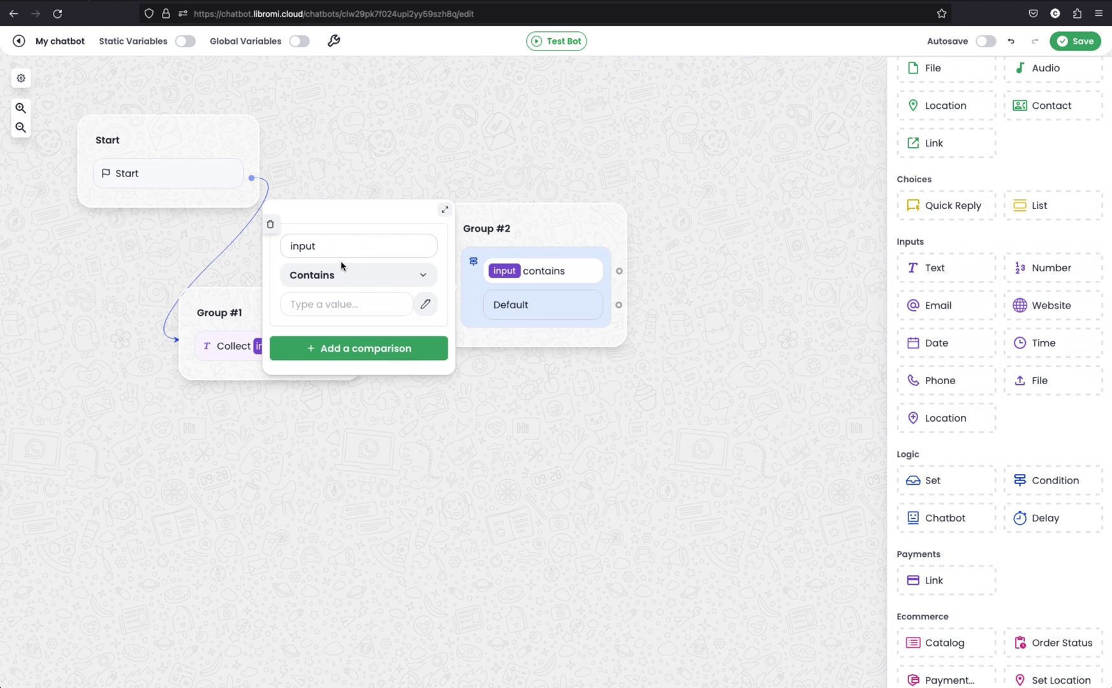
left_click(340, 303)
key("super+v")
left_click(462, 425)
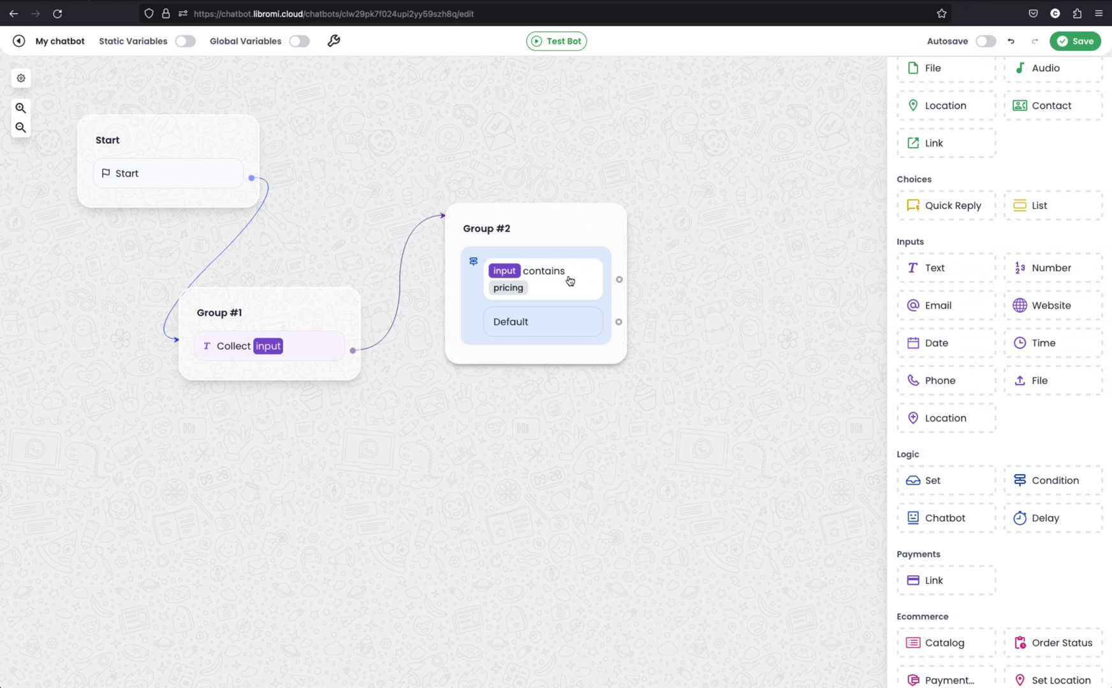
- Reposition Group #2 and copy 'partner' from the second icebreaker
left_click_drag(568, 221, 547, 191)
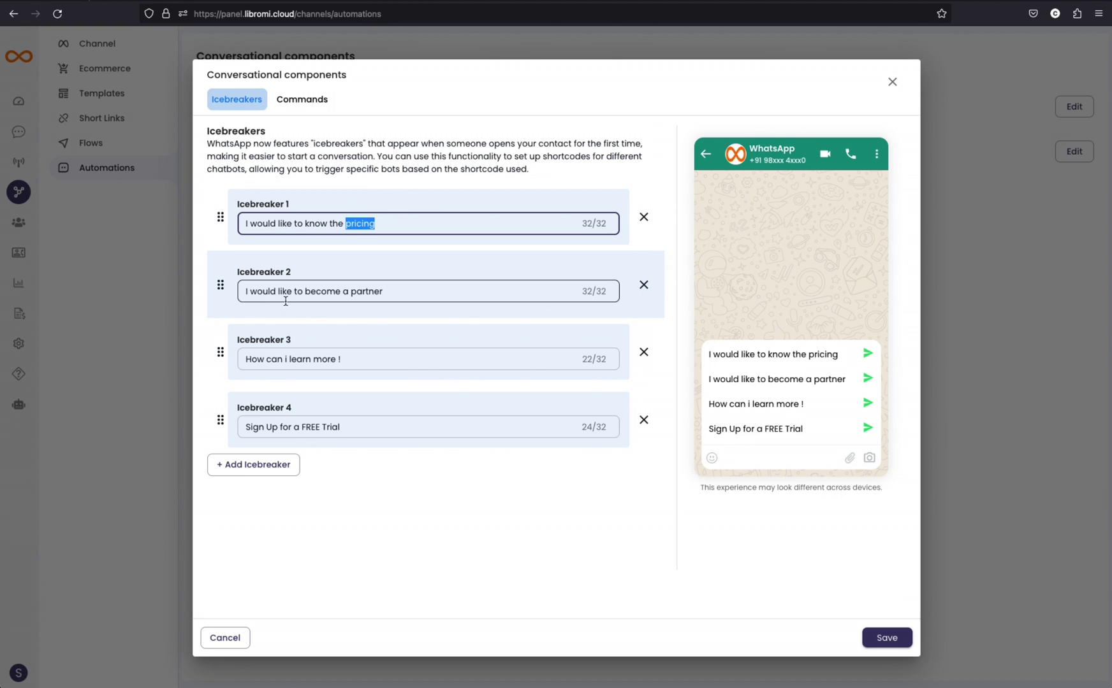
left_click(373, 291)
double_click(372, 291)
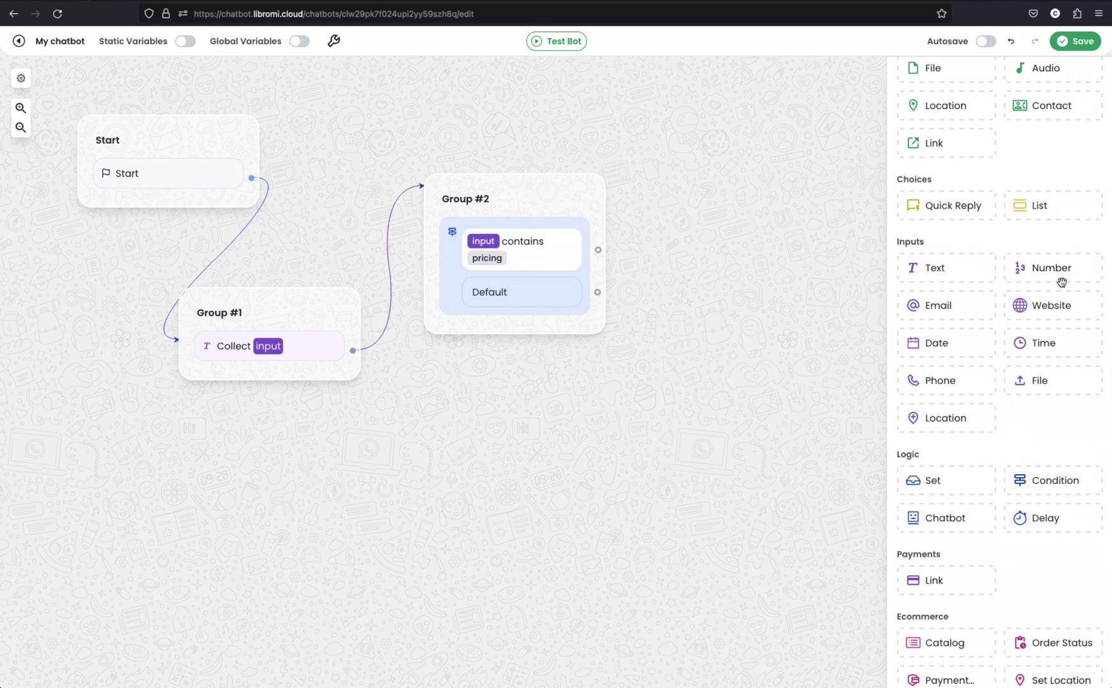
- Add a second Group #2 condition checking that input contains 'partner'
scroll(1060, 566, "down", 2)
scroll(1060, 567, "down", 6)
scroll(1017, 636, "up", 5)
left_click_drag(1055, 370, 497, 301)
left_click(504, 315)
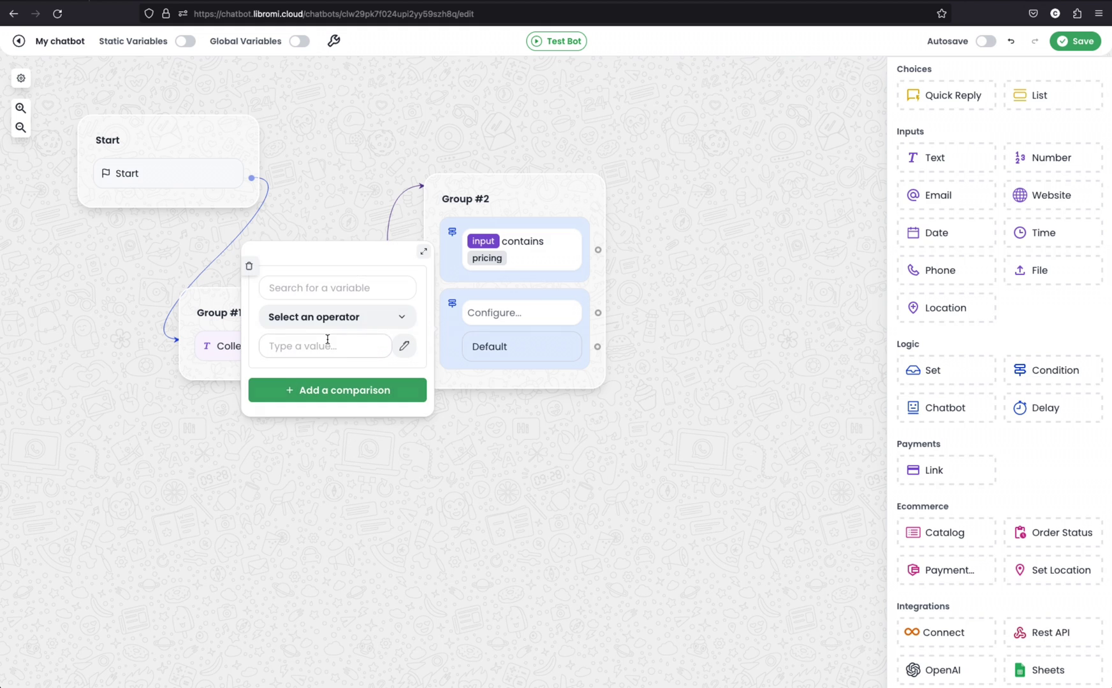
left_click(320, 296)
left_click(307, 319)
left_click(317, 315)
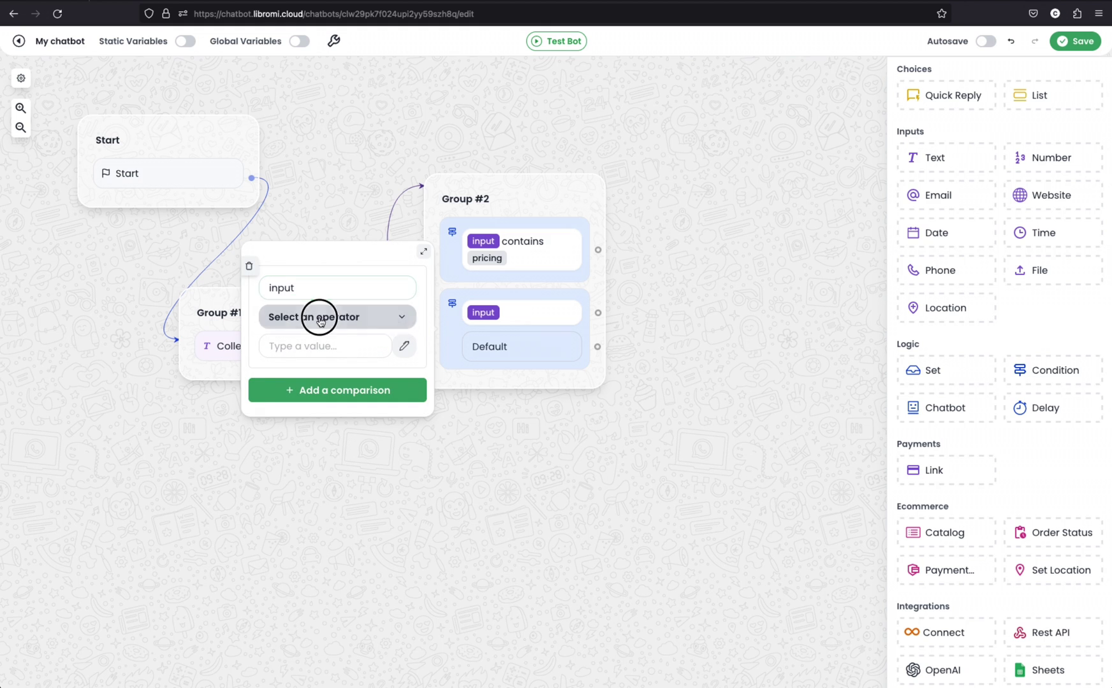
left_click(318, 460)
left_click(306, 345)
type("partner")
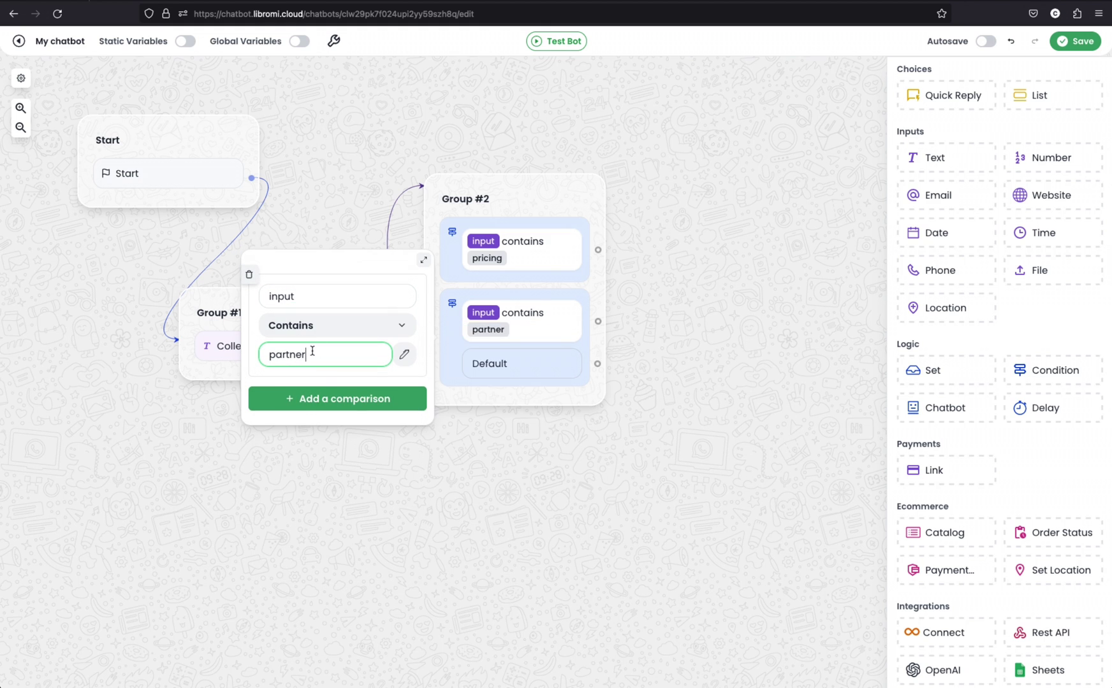
left_click(483, 479)
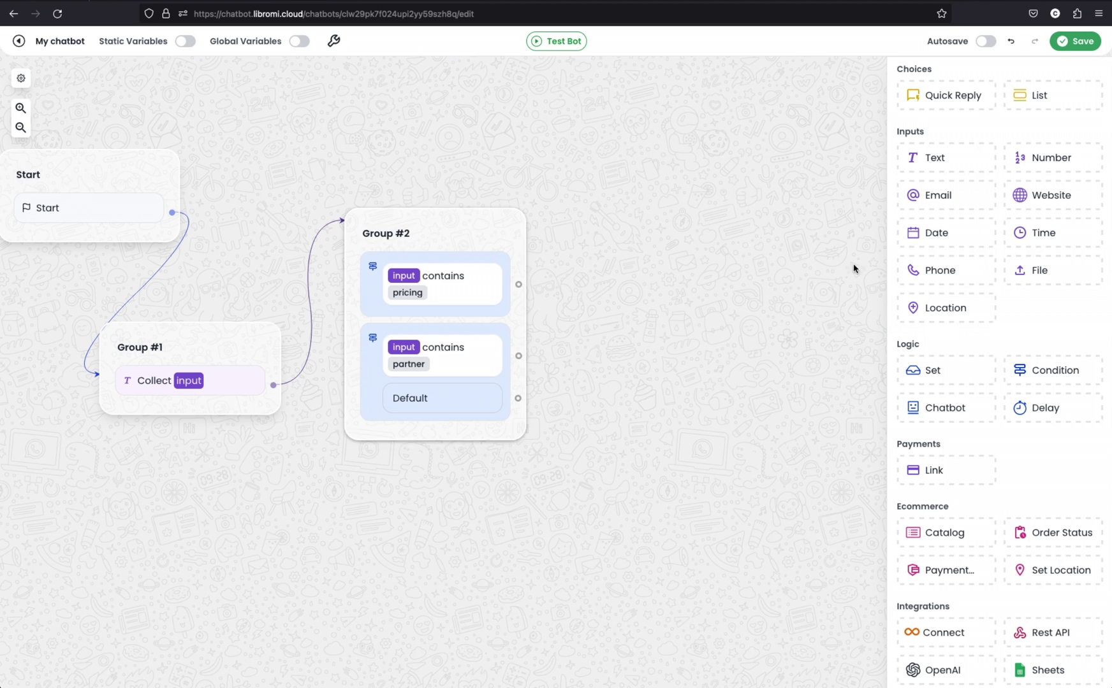
scroll(1023, 279, "up", 5)
- Route pricing to a Group #3 link message with pricing text, pricing URL and 'View Pricing' button
left_click_drag(959, 246, 733, 157)
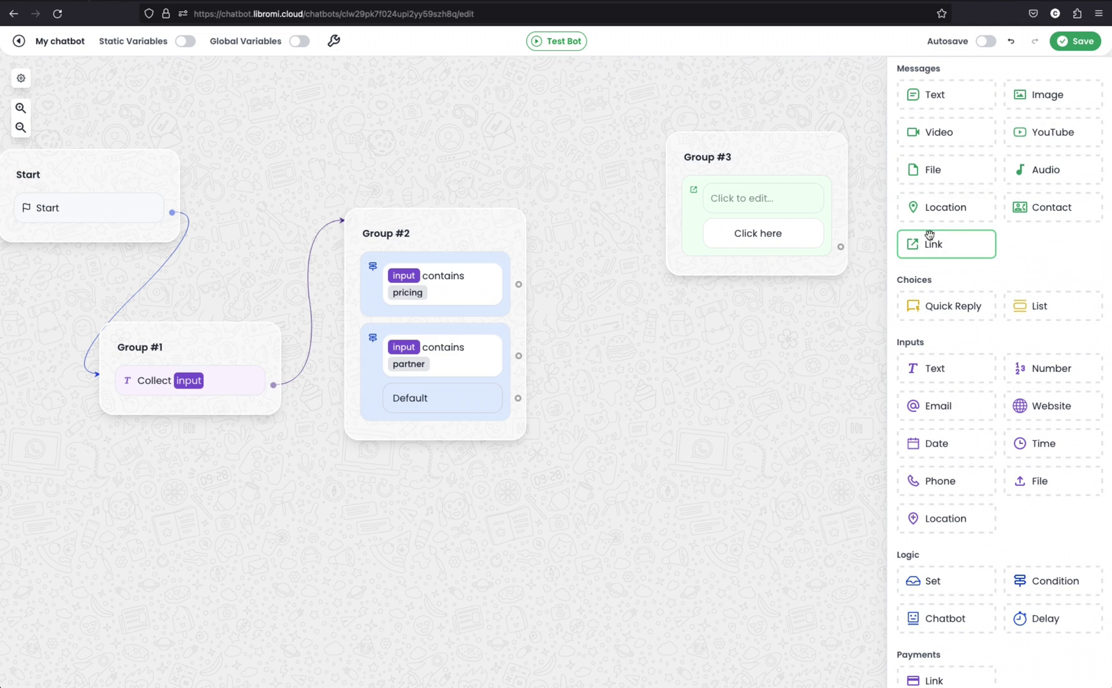
left_click_drag(518, 284, 632, 131)
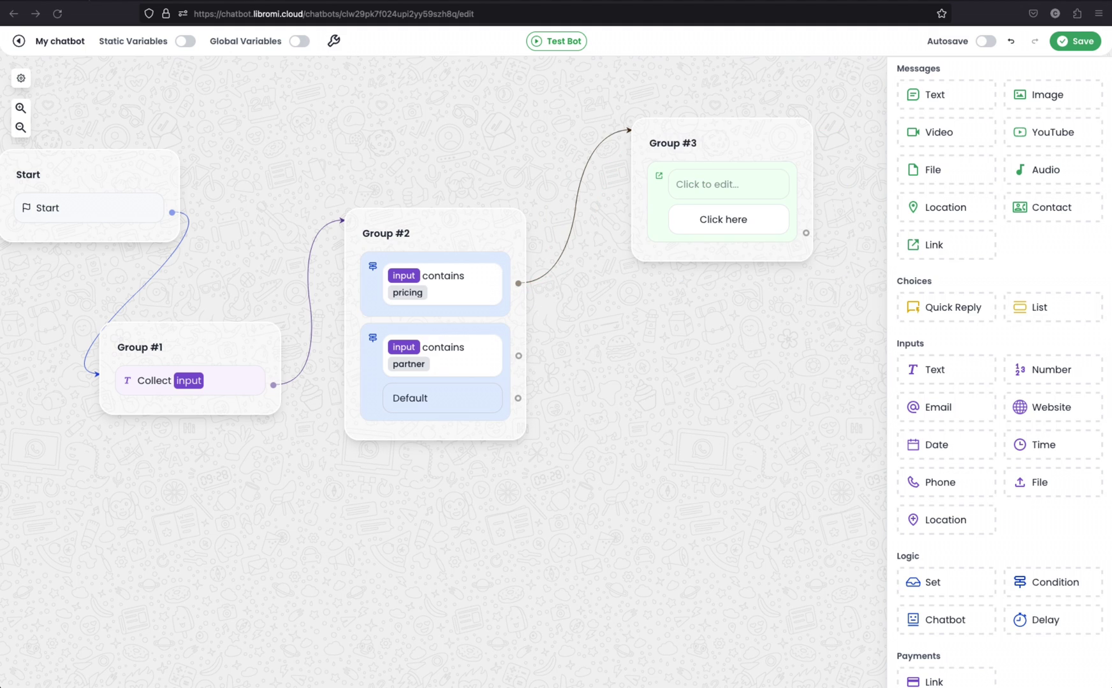
left_click(760, 195)
left_click(489, 167)
type("You can find the pricing on our website click on the button below.")
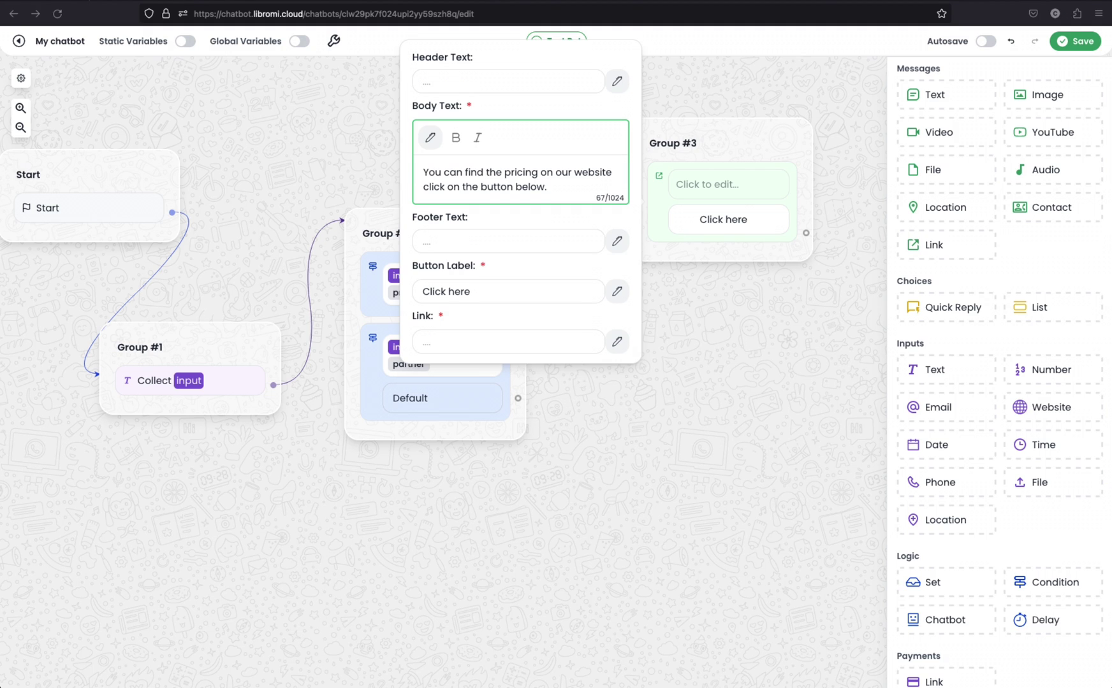
left_click(464, 339)
type("https://libromi.com/pricing")
triple_click(454, 308)
left_click(454, 307)
triple_click(454, 309)
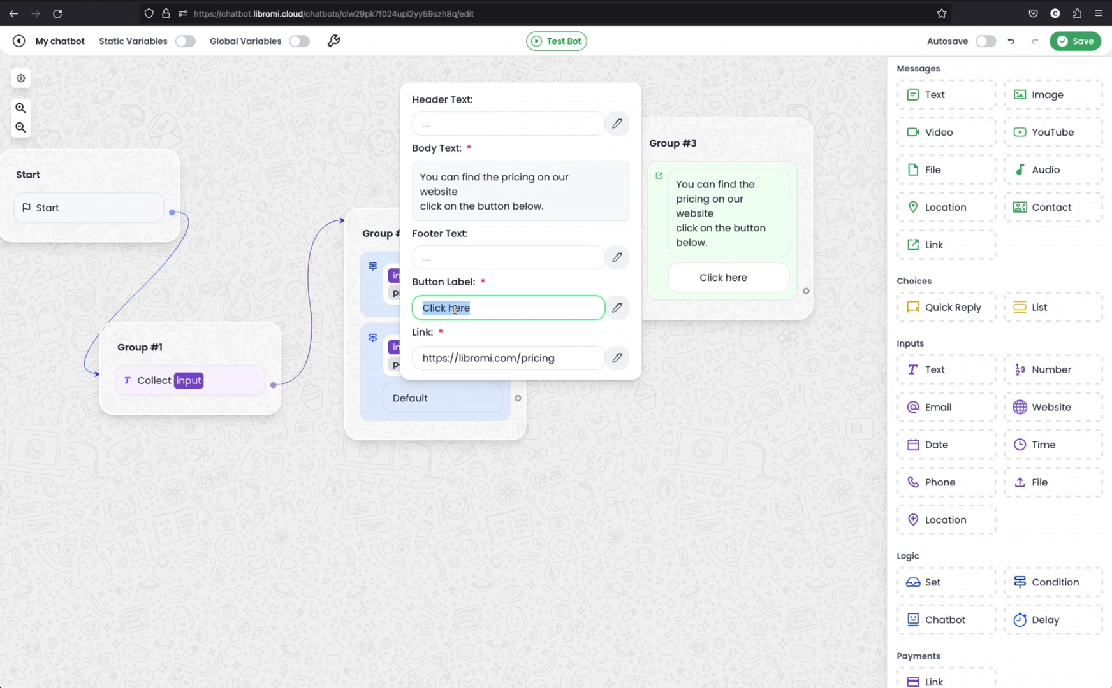
type("View Pricing")
left_click(478, 329)
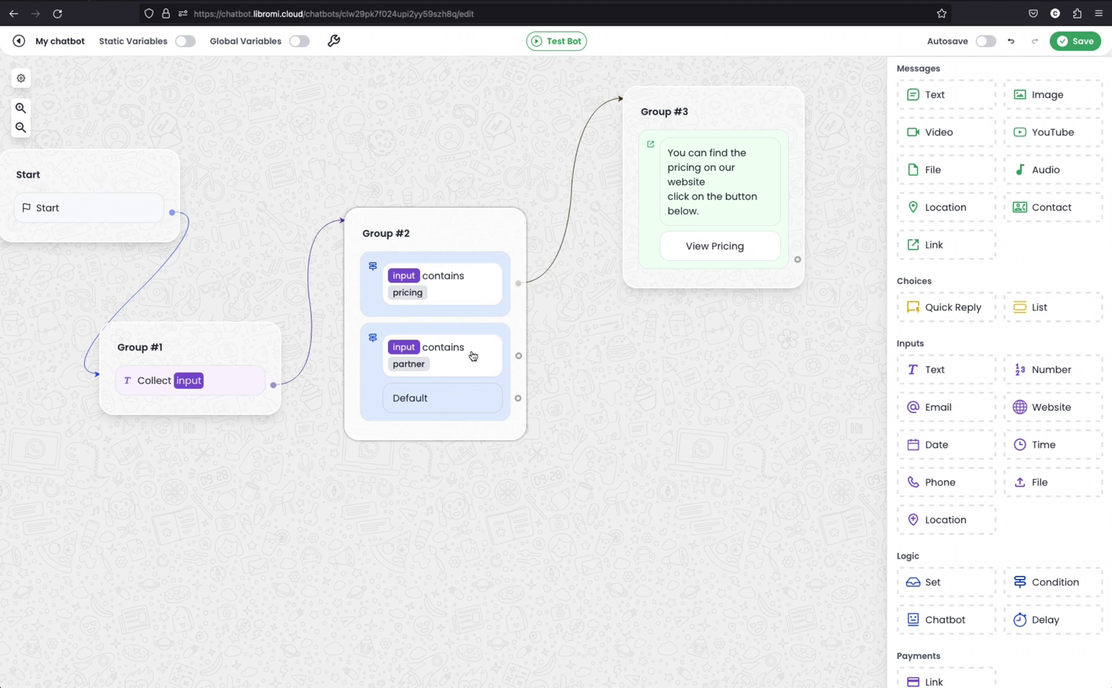
key("ctrl+Tab")
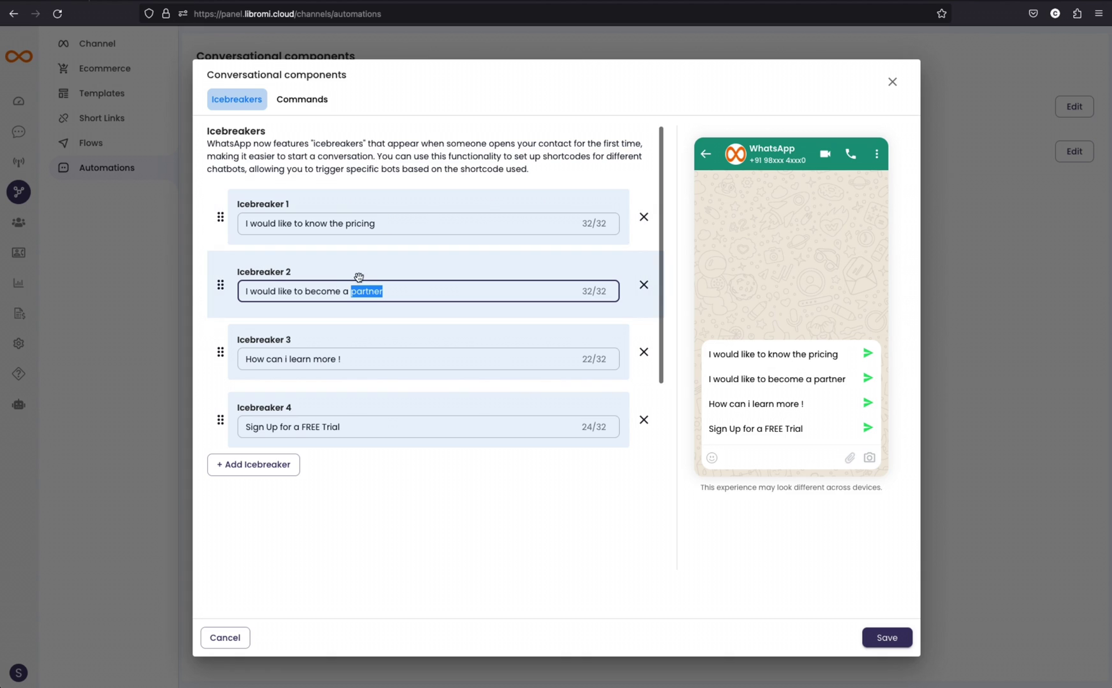
key("ctrl+Tab")
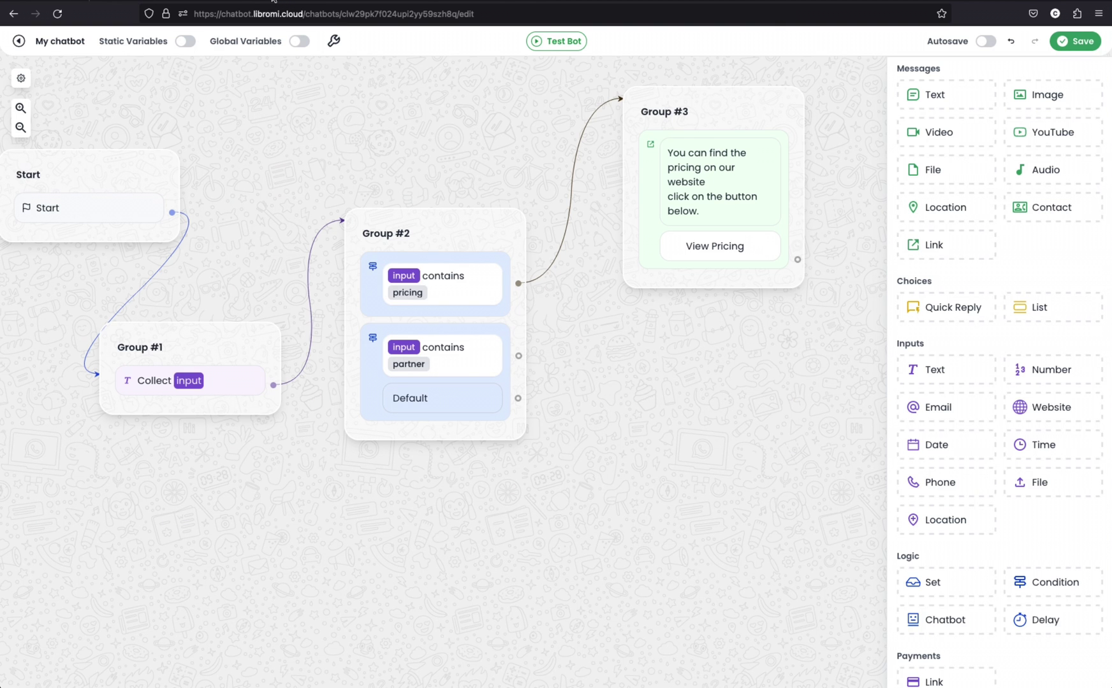
left_click_drag(764, 104, 769, 84)
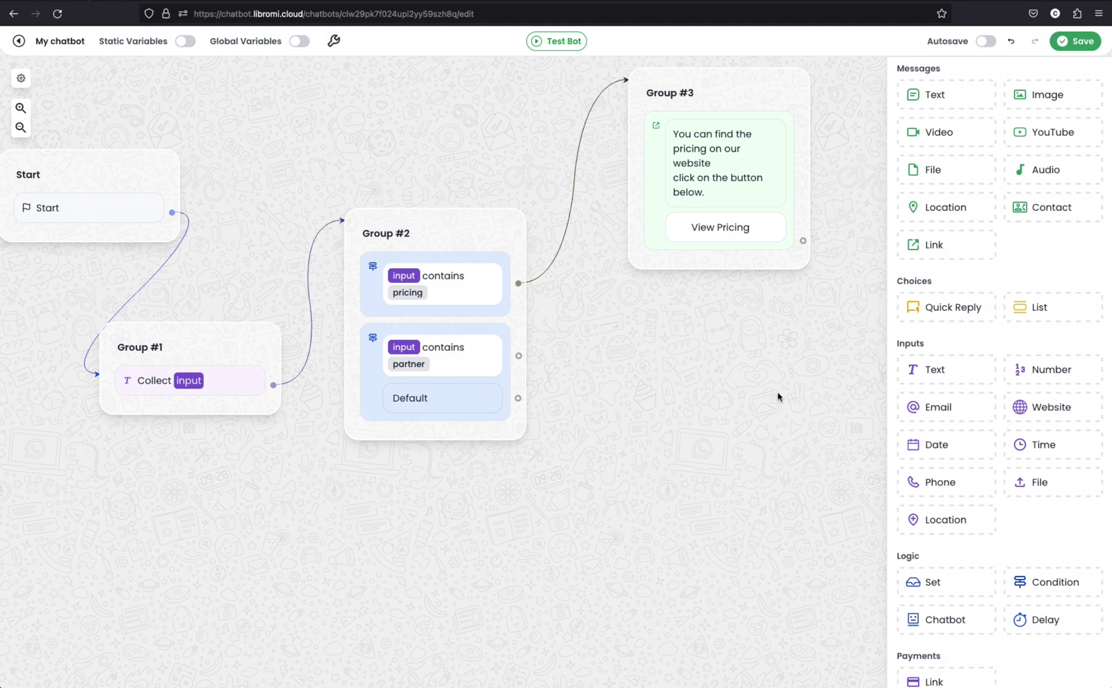
- Route partner to a Group #4 link message with the partner-app commission text
left_click_drag(951, 244, 730, 317)
left_click_drag(518, 355, 675, 325)
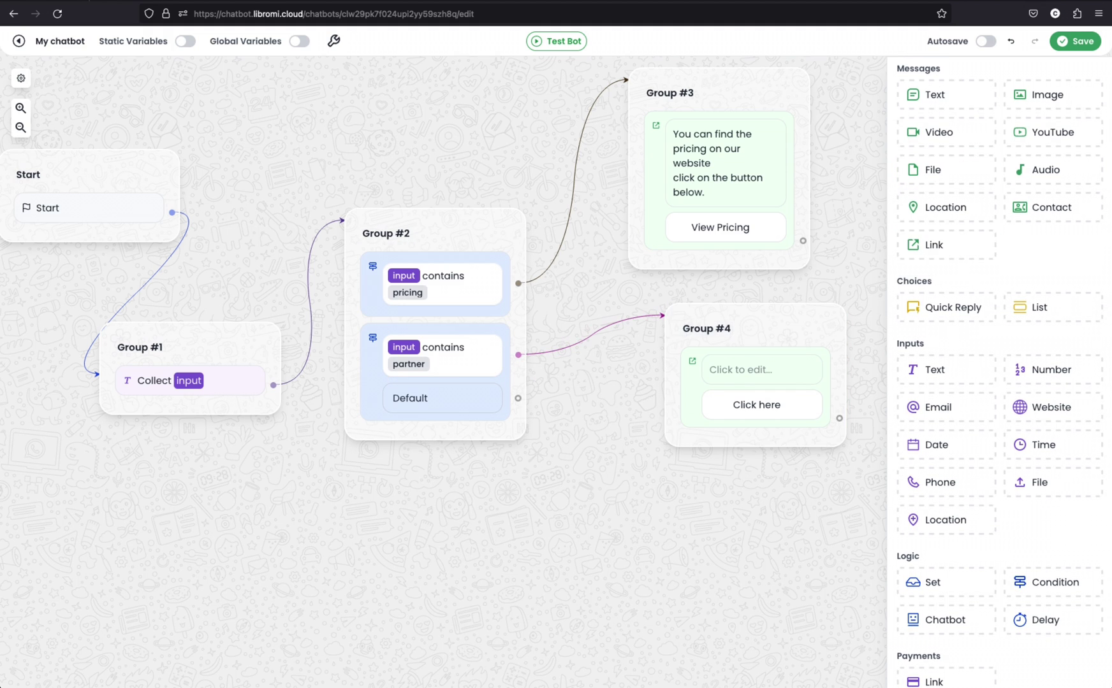
left_click(756, 368)
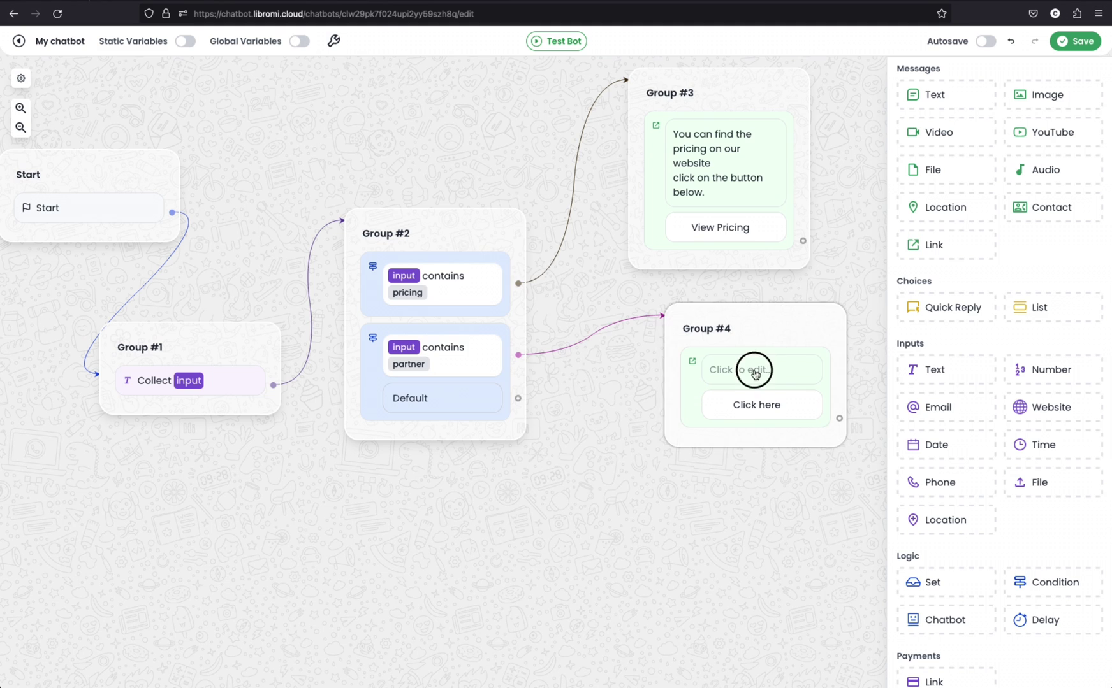
left_click(561, 350)
type("You can install our partner app & earn 20% recurring commission lifetime.")
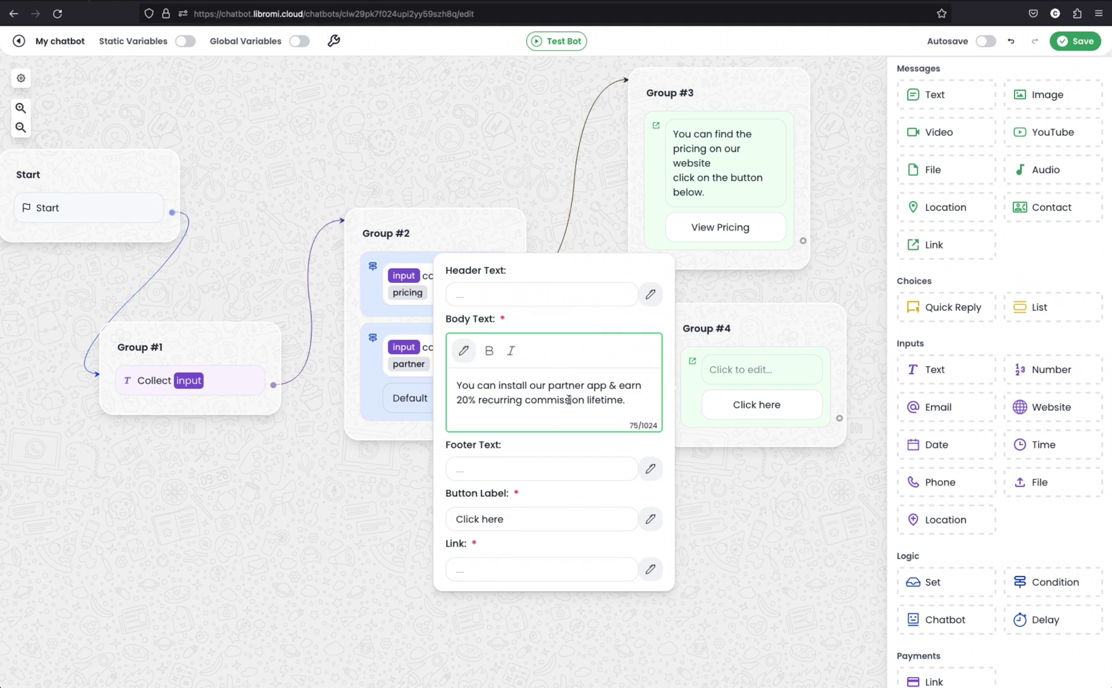
left_click(718, 474)
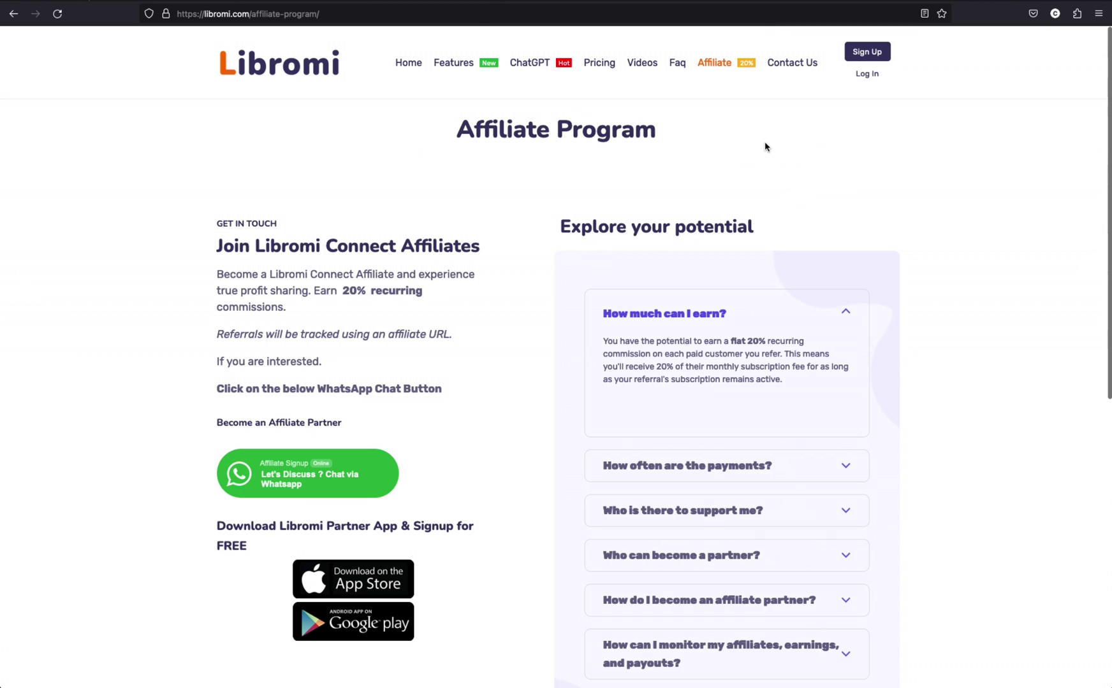
left_click(468, 15)
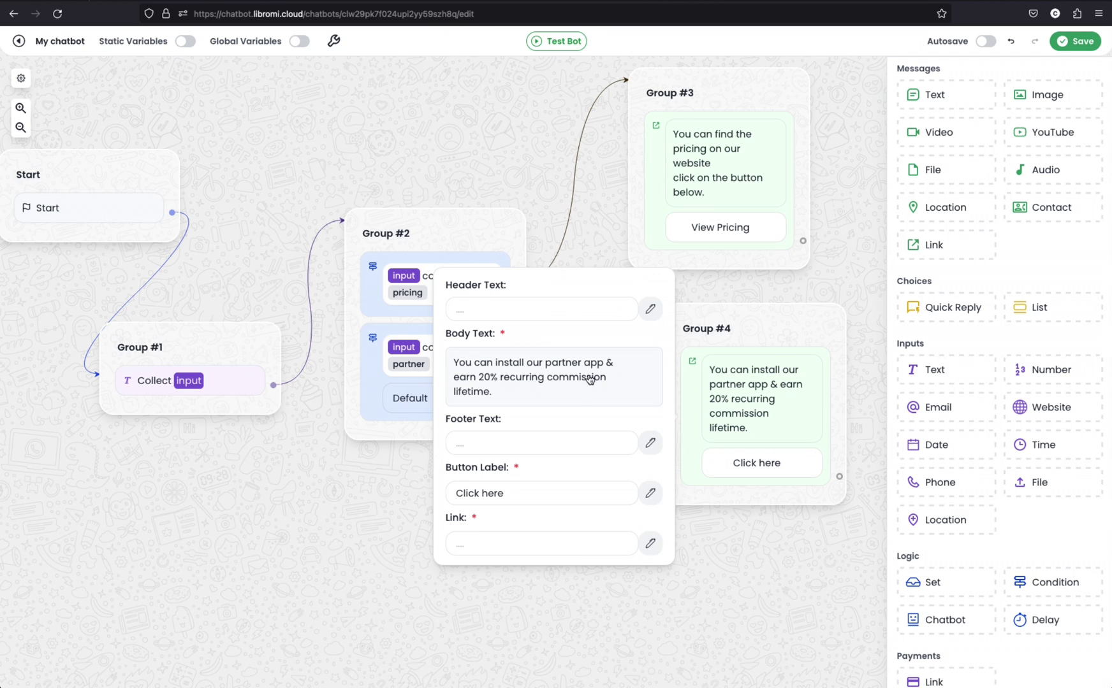
left_click(611, 556)
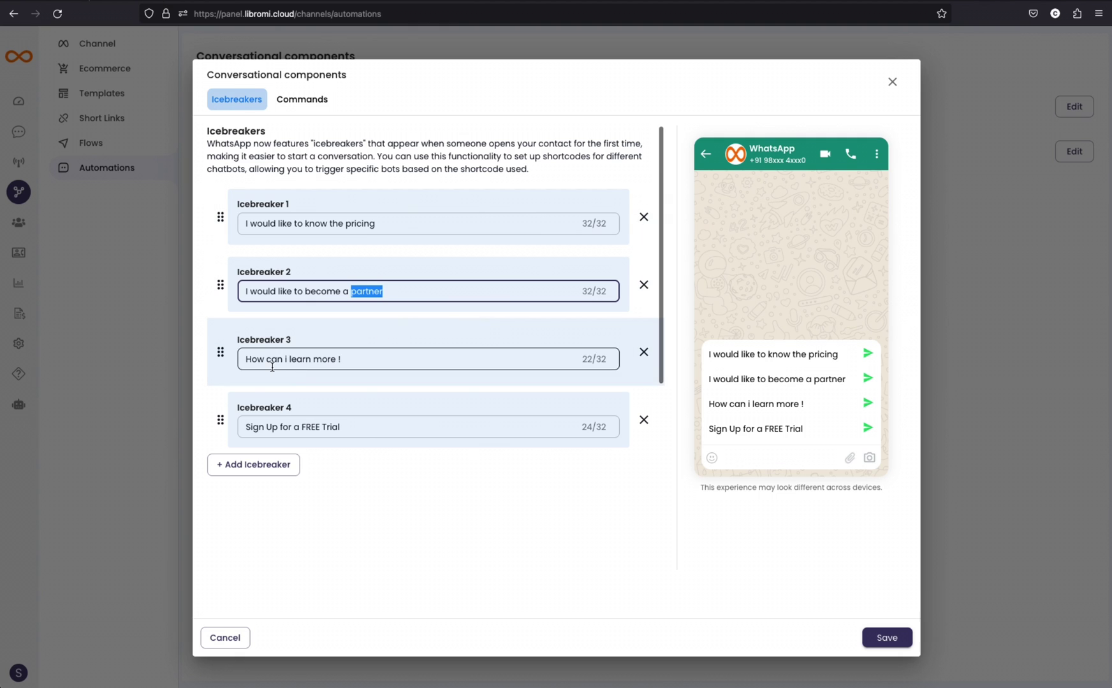
double_click(343, 361)
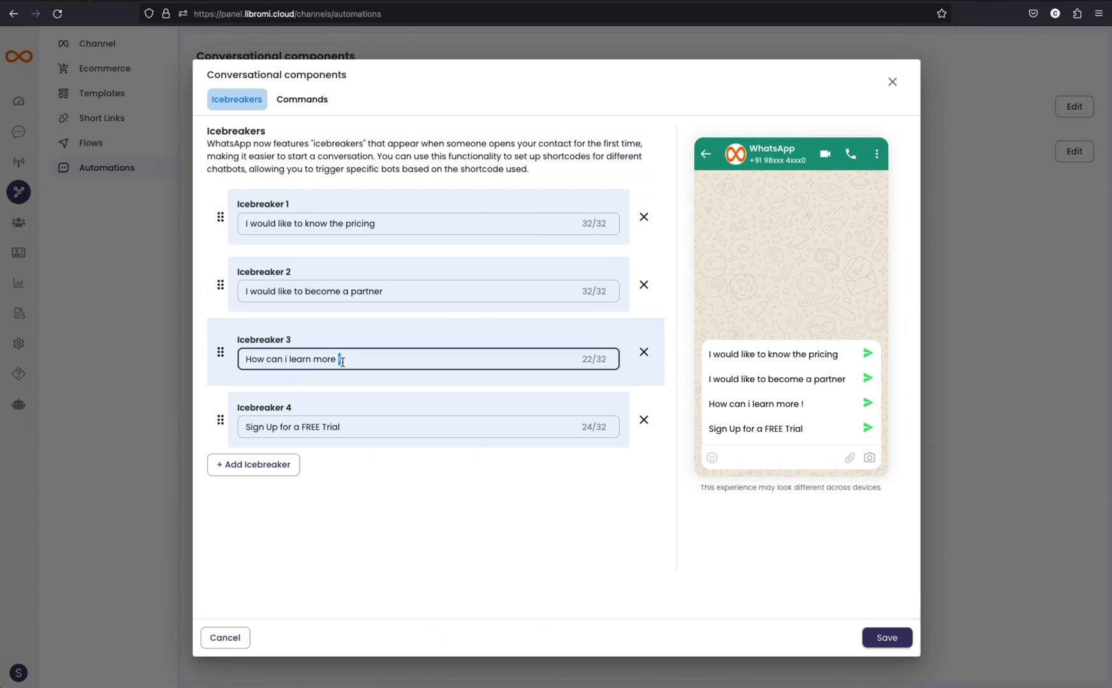
double_click(293, 359)
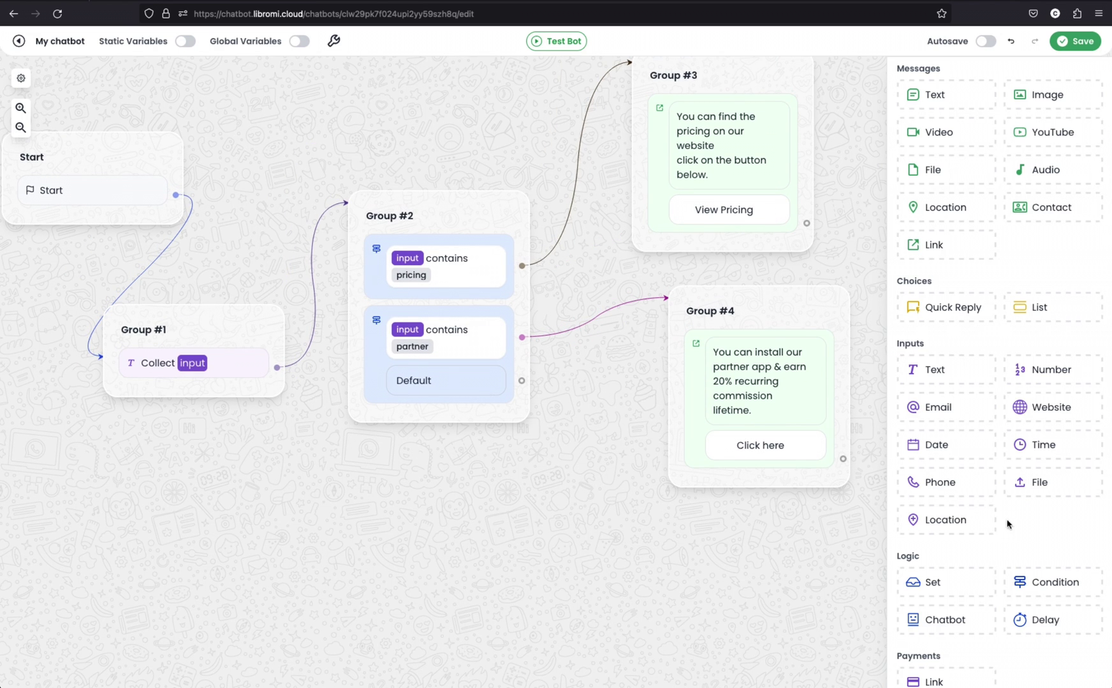
- Add a third Group #2 condition checking that input contains 'learn'
scroll(999, 510, "down", 7)
scroll(1000, 509, "up", 3)
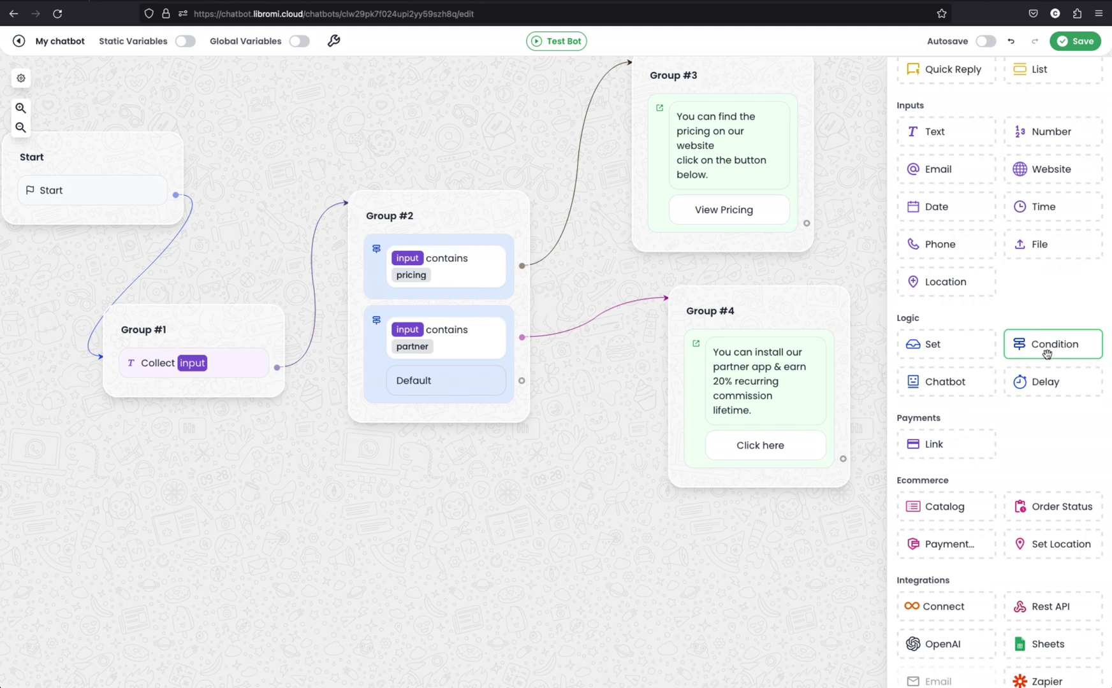
left_click_drag(1044, 352, 410, 420)
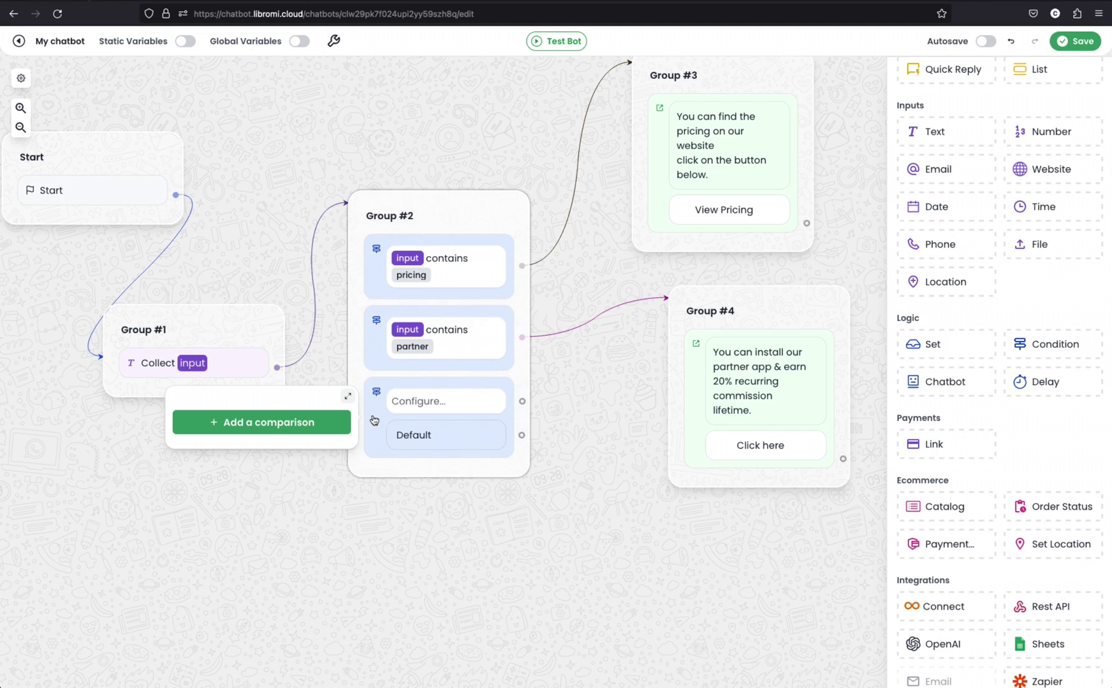
left_click(292, 422)
left_click(229, 376)
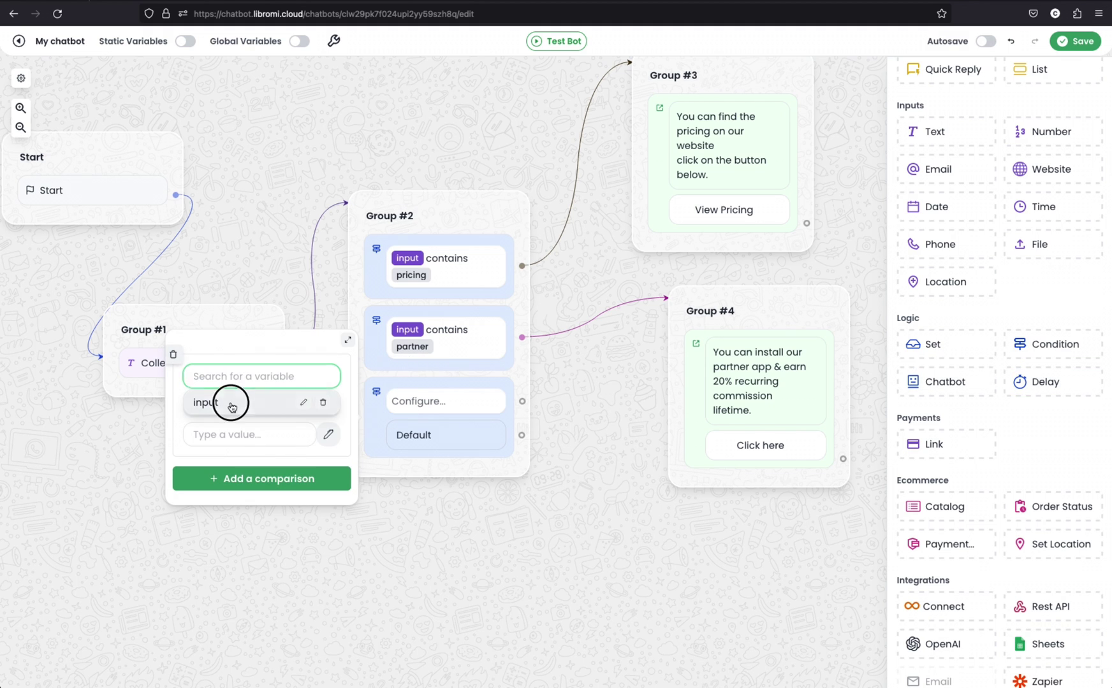
left_click(229, 402)
type("learn")
left_click(253, 408)
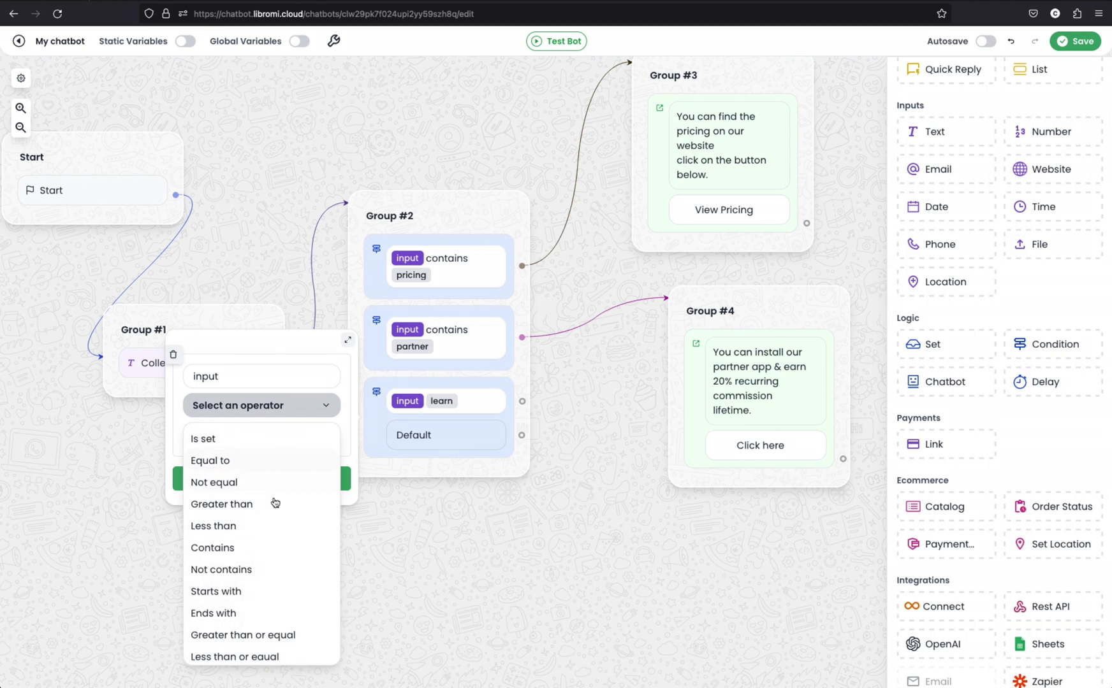
left_click(241, 547)
left_click(511, 543)
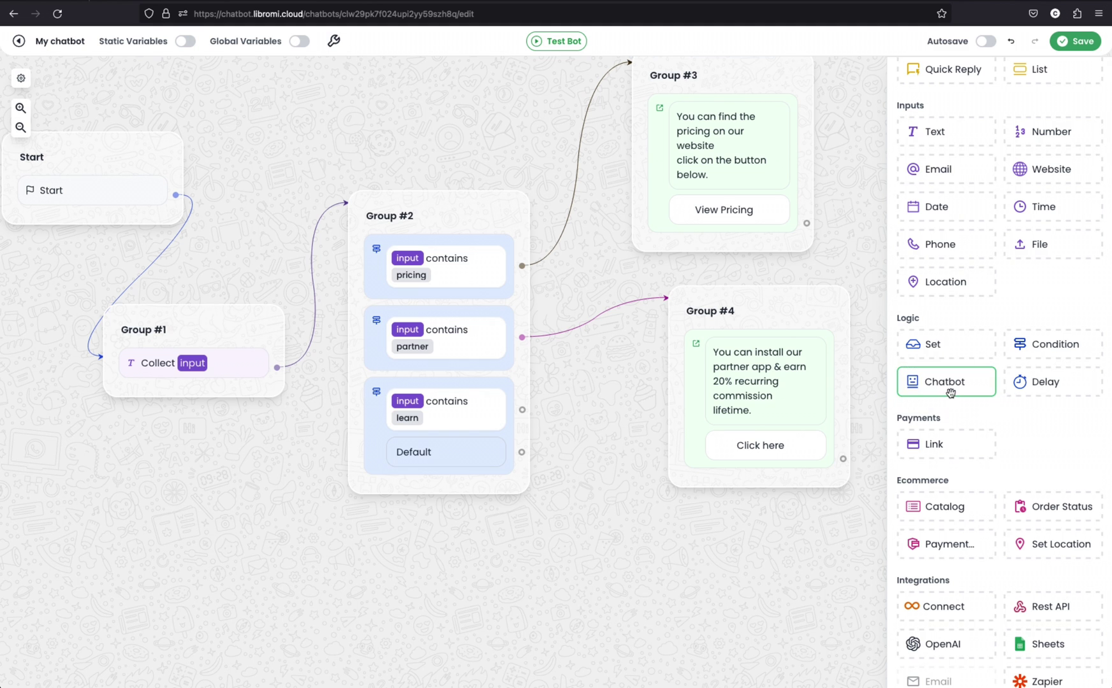
- Connect the learn condition to a new Group #5 that jumps into the MyFuel chatbot
left_click_drag(947, 383, 747, 573)
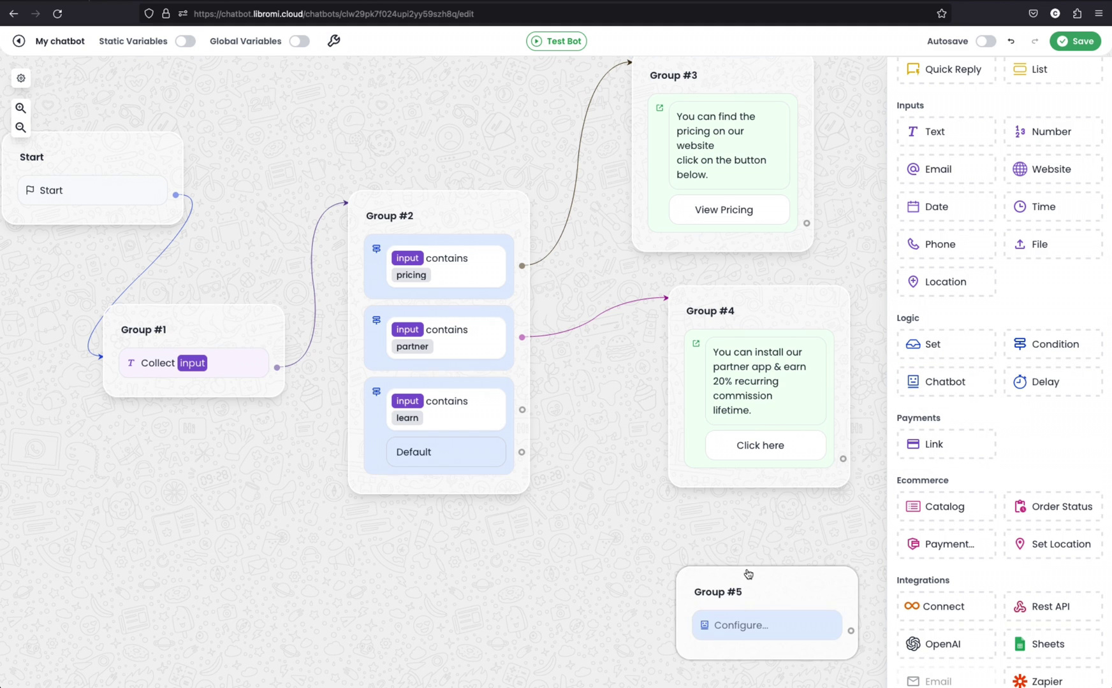
scroll(712, 445, "down", 3)
scroll(712, 444, "right", 3)
left_click_drag(410, 308, 603, 505)
left_click(664, 537)
left_click(494, 514)
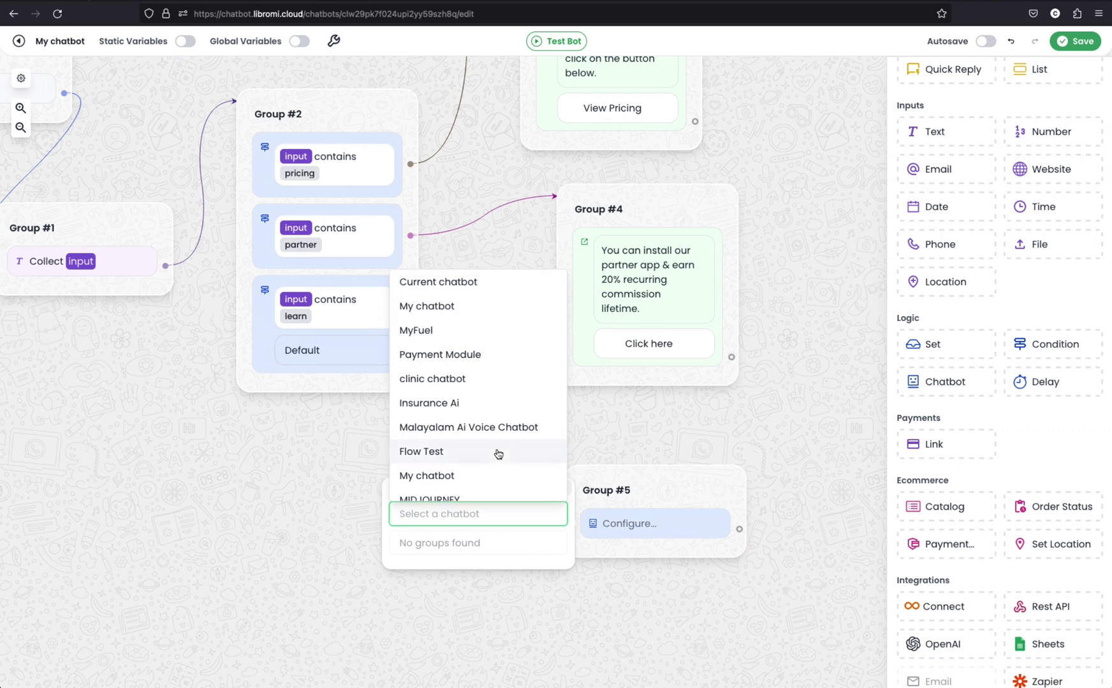
left_click(440, 331)
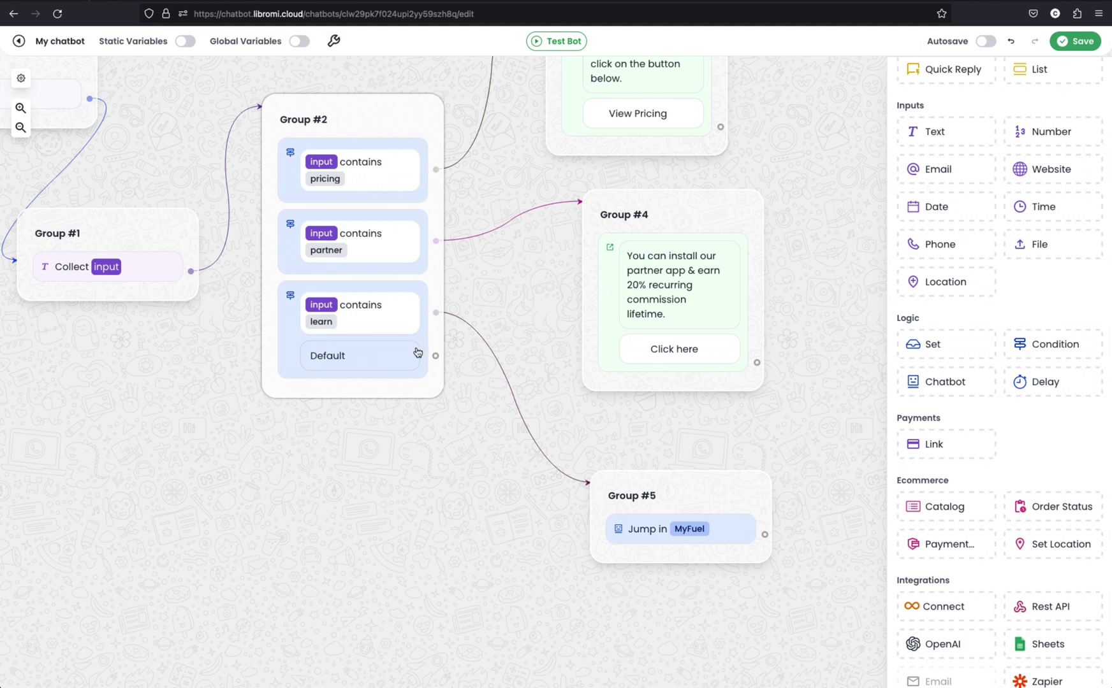
left_click(145, 2)
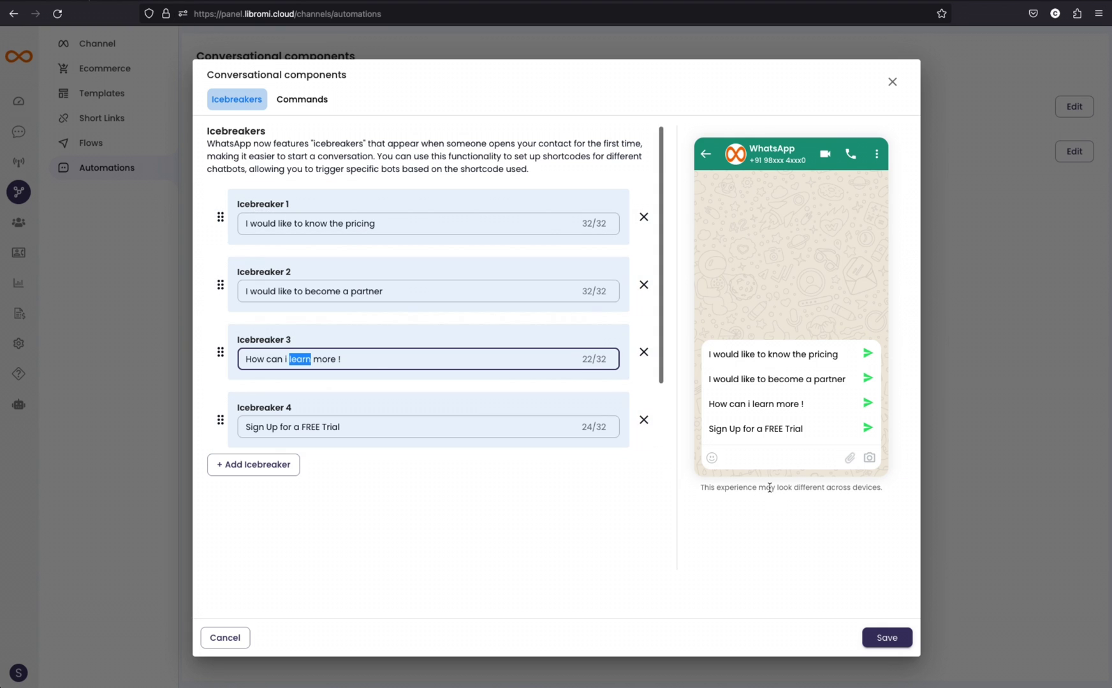
left_click(754, 459)
key("ctrl+Tab")
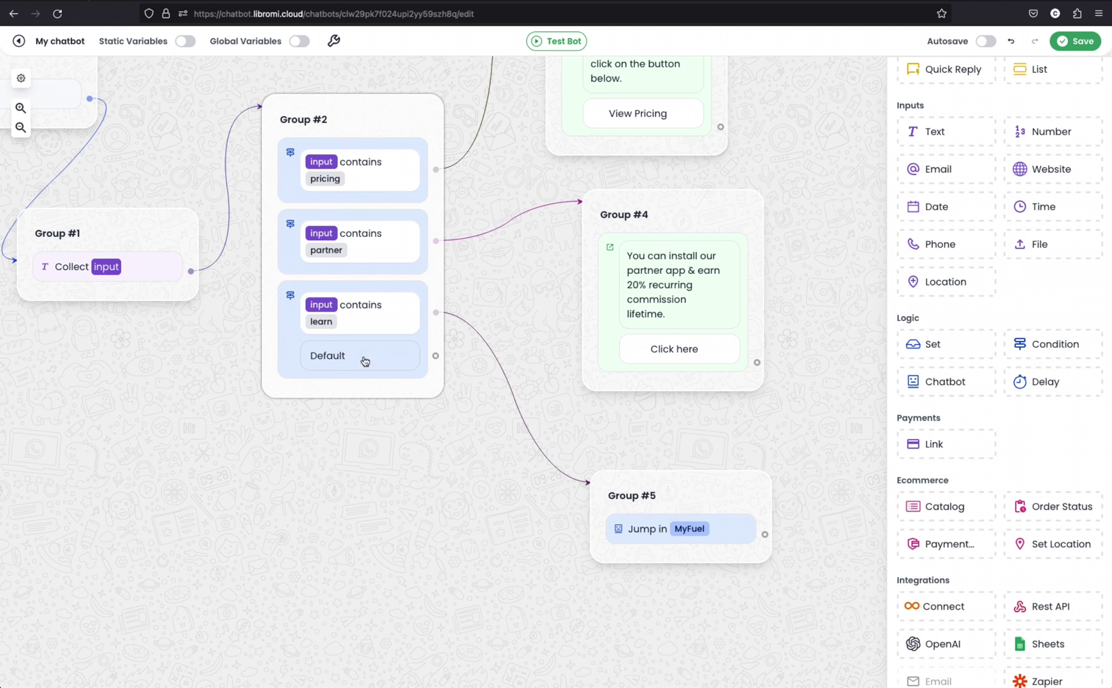
- Link Default to a new Group #6 text message reading 'we will get back to you shortly.'
left_click(703, 486)
left_click_drag(702, 486, 708, 459)
scroll(969, 153, "up", 4)
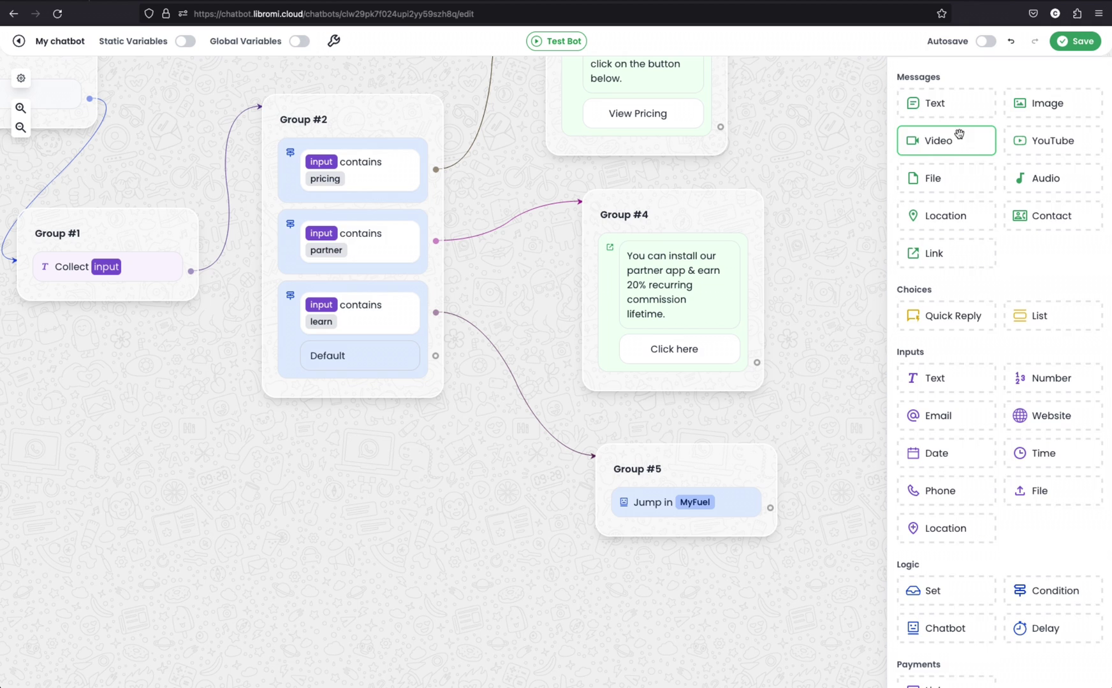
left_click_drag(931, 95, 419, 587)
left_click_drag(436, 356, 431, 633)
left_click(431, 633)
type("we will get back to you shortly.")
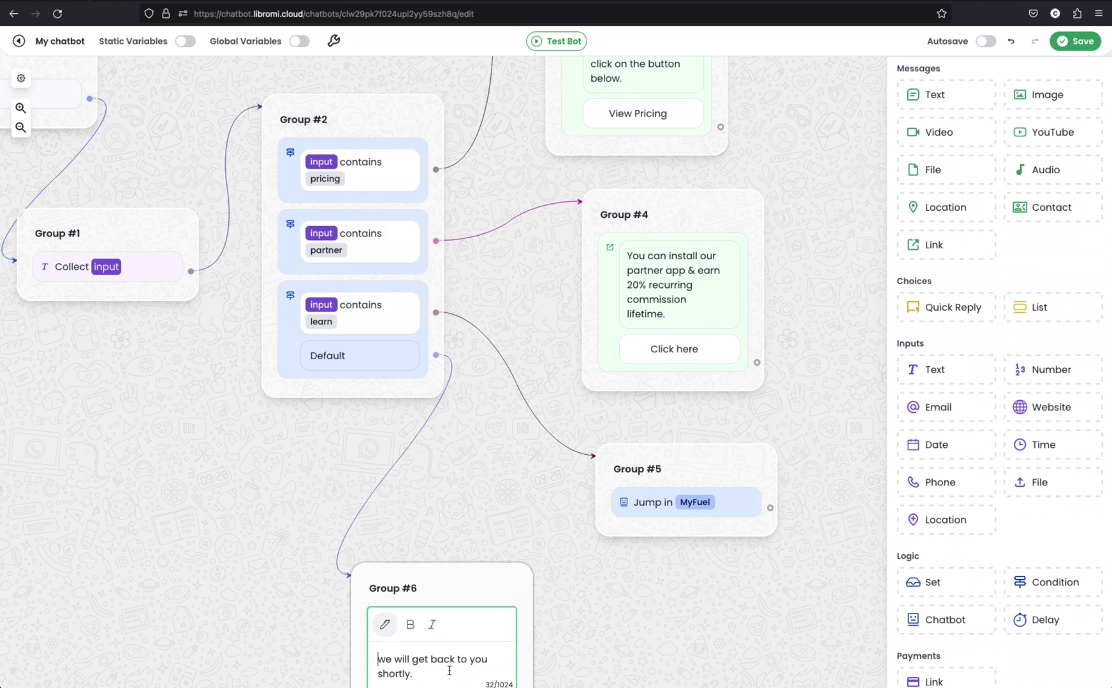
left_click(654, 636)
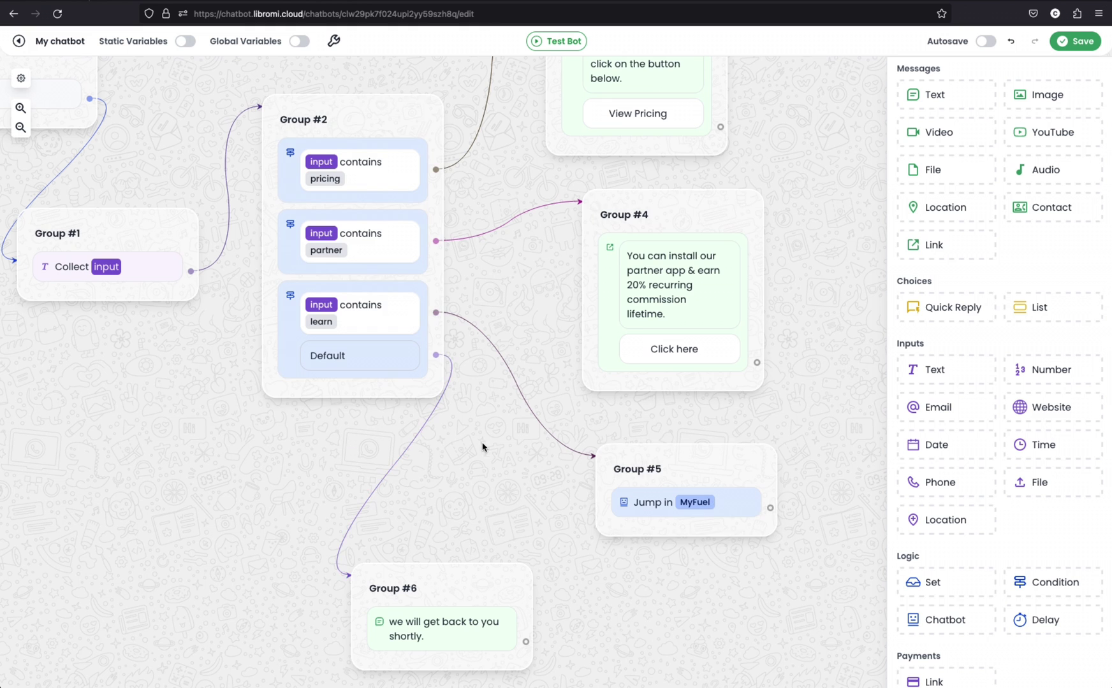
scroll(484, 451, "down", 1)
scroll(488, 484, "up", 4)
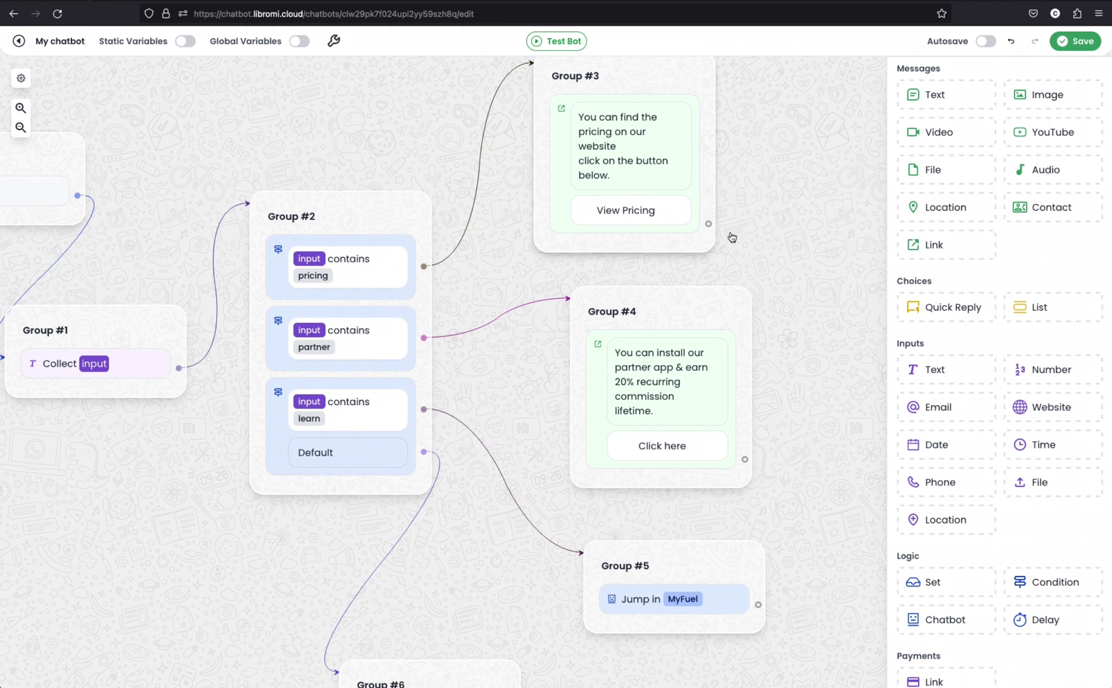
scroll(806, 228, "down", 1)
scroll(806, 228, "right", 1)
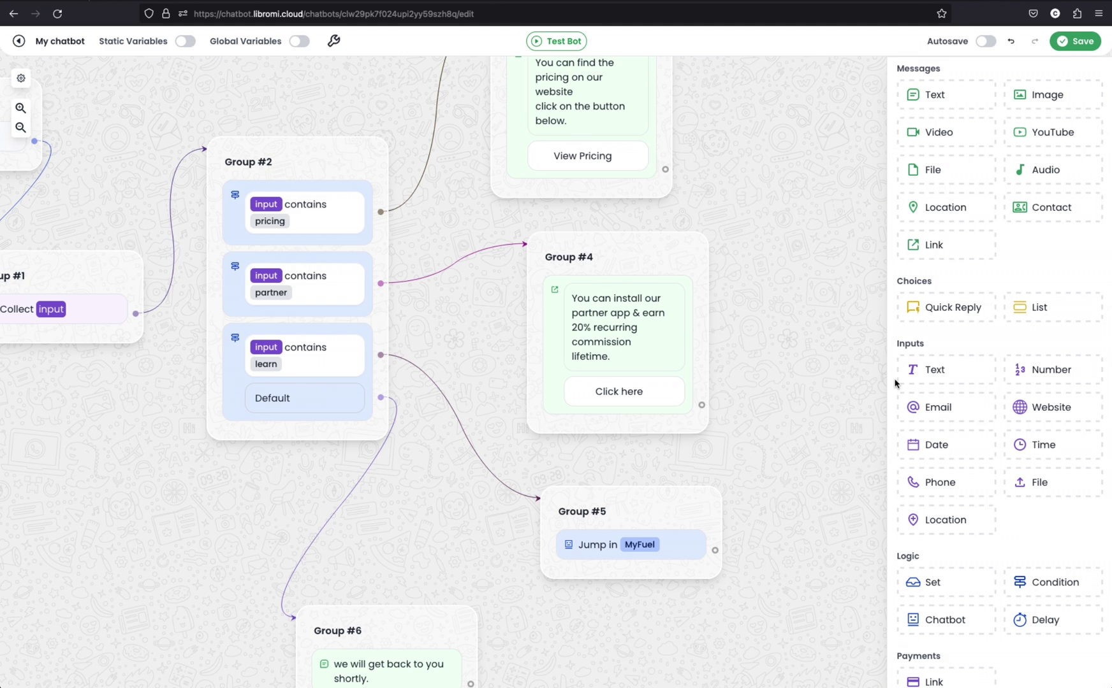
scroll(275, 462, "left", 1)
mouse_move(275, 461)
left_mouse_down()
mouse_move(280, 491)
mouse_move(275, 483)
left_mouse_up()
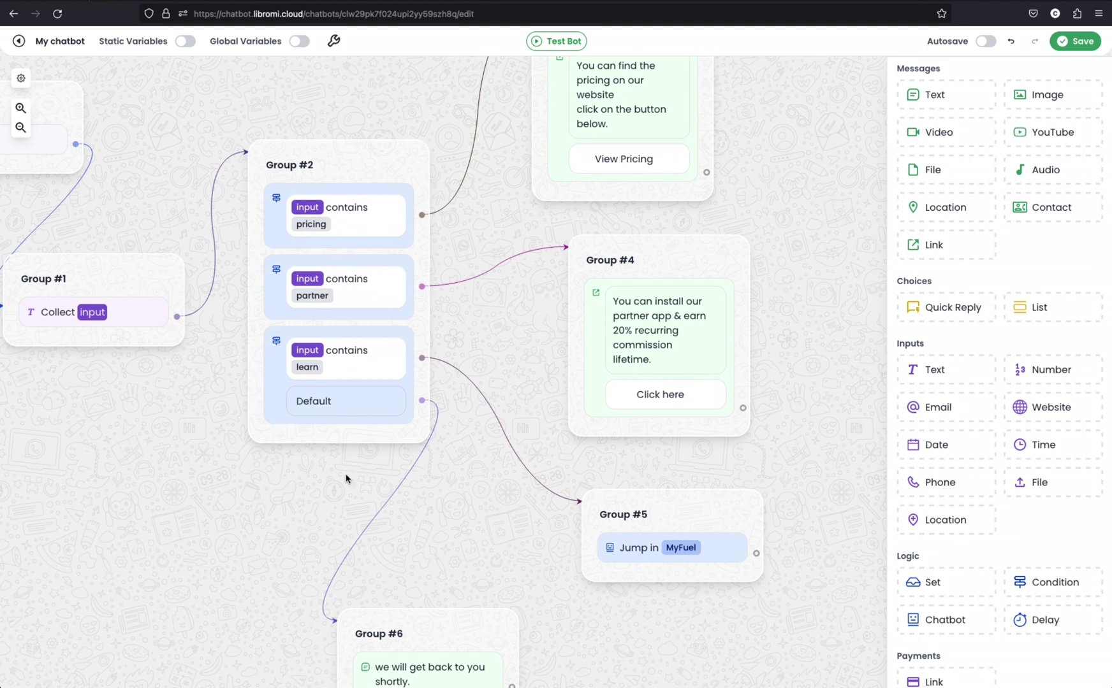
scroll(242, 529, "up", 1)
scroll(243, 529, "left", 1)
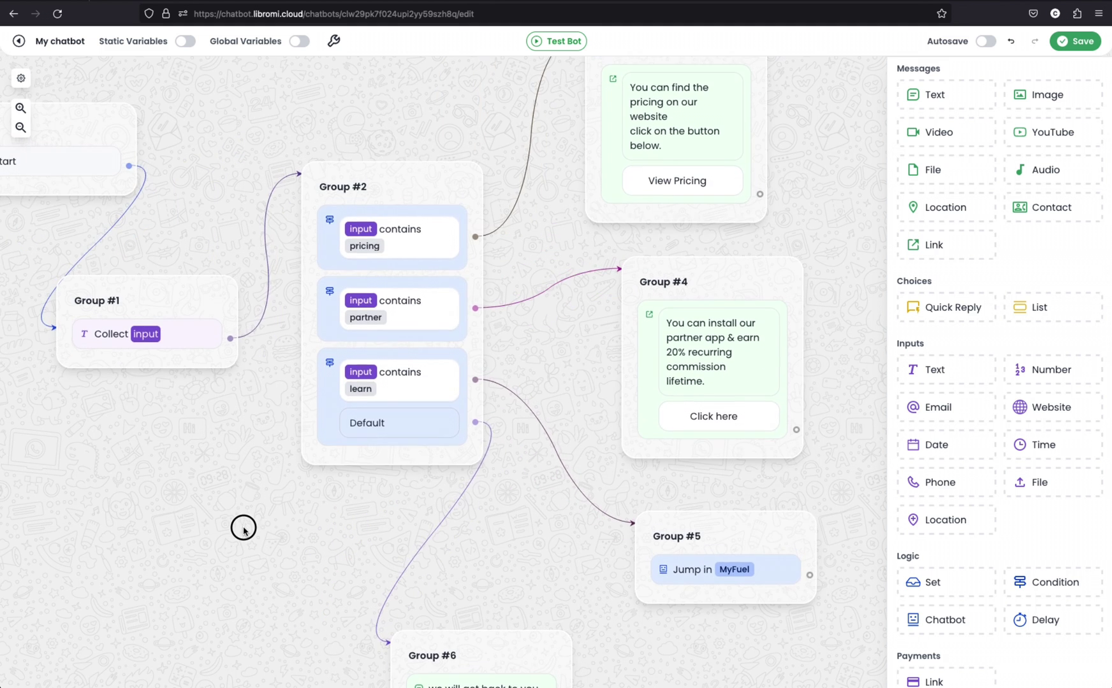
- Set the chatbot's shortcode to ICEBREAK and session expiration to 10 minutes
left_click(333, 40)
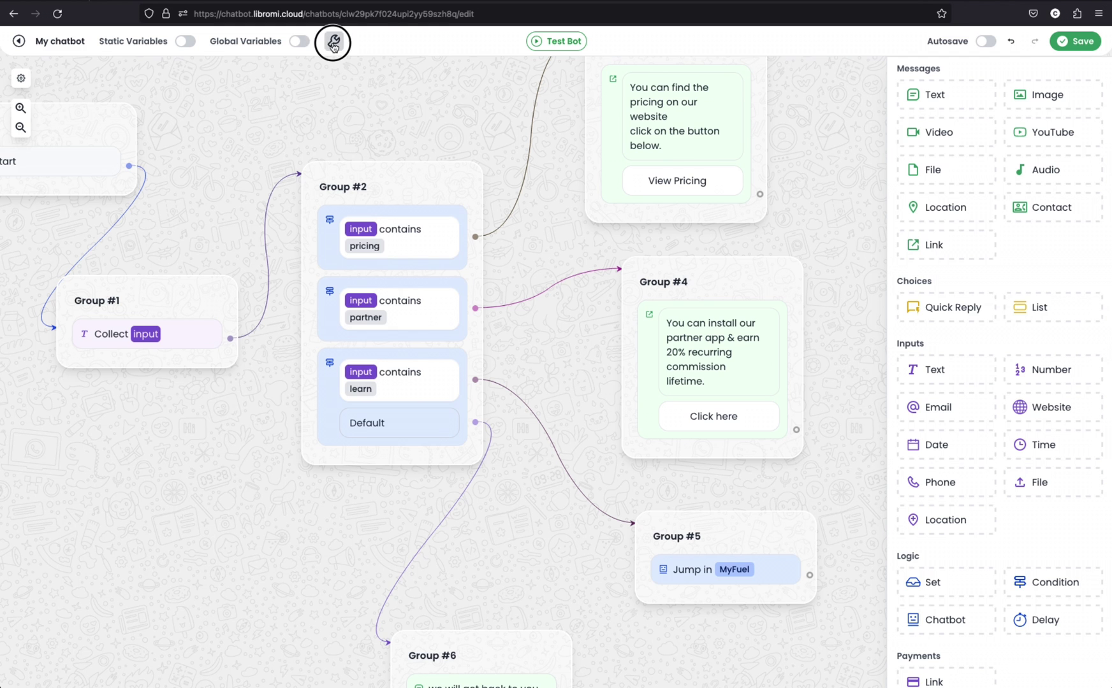
left_click(577, 339)
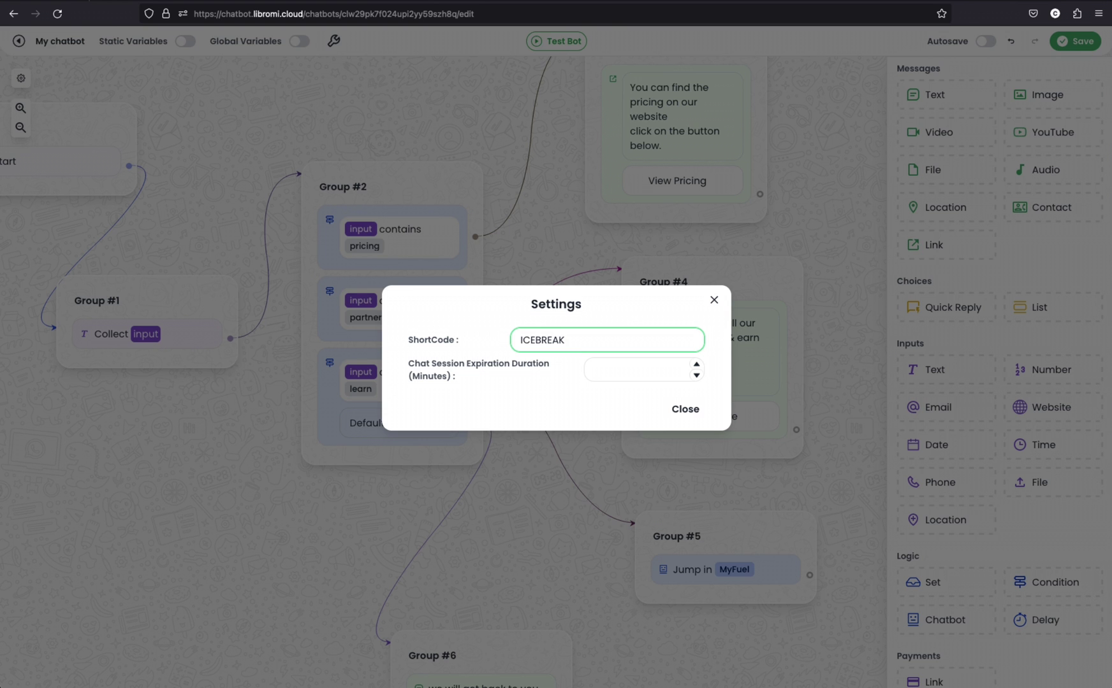
left_click(602, 375)
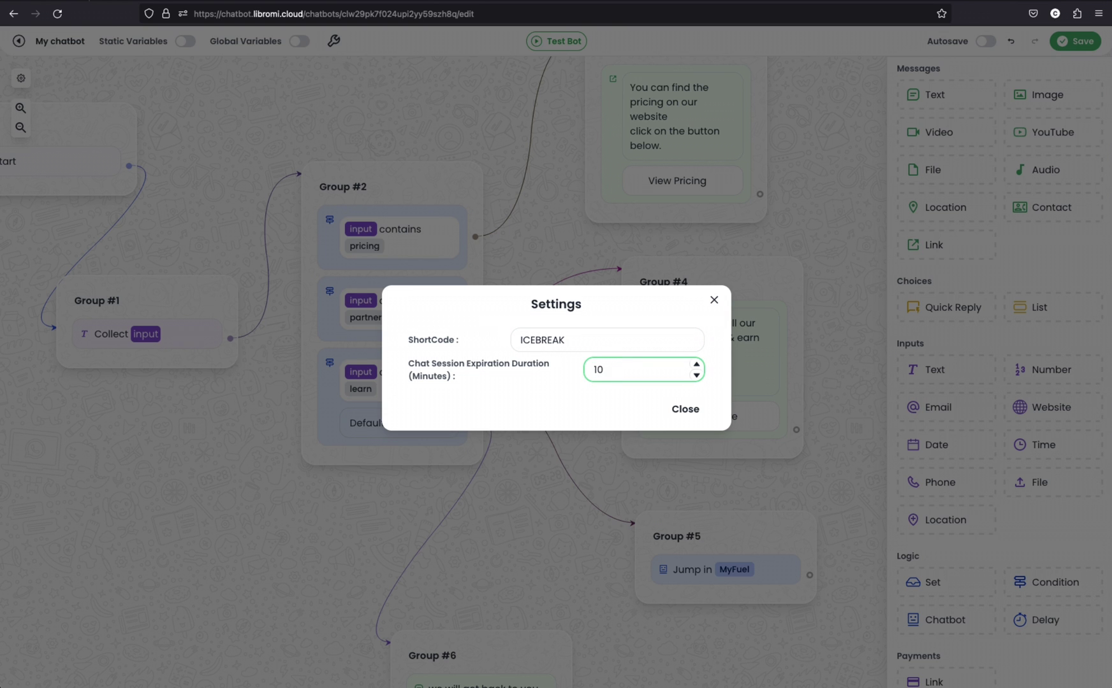
left_click(682, 410)
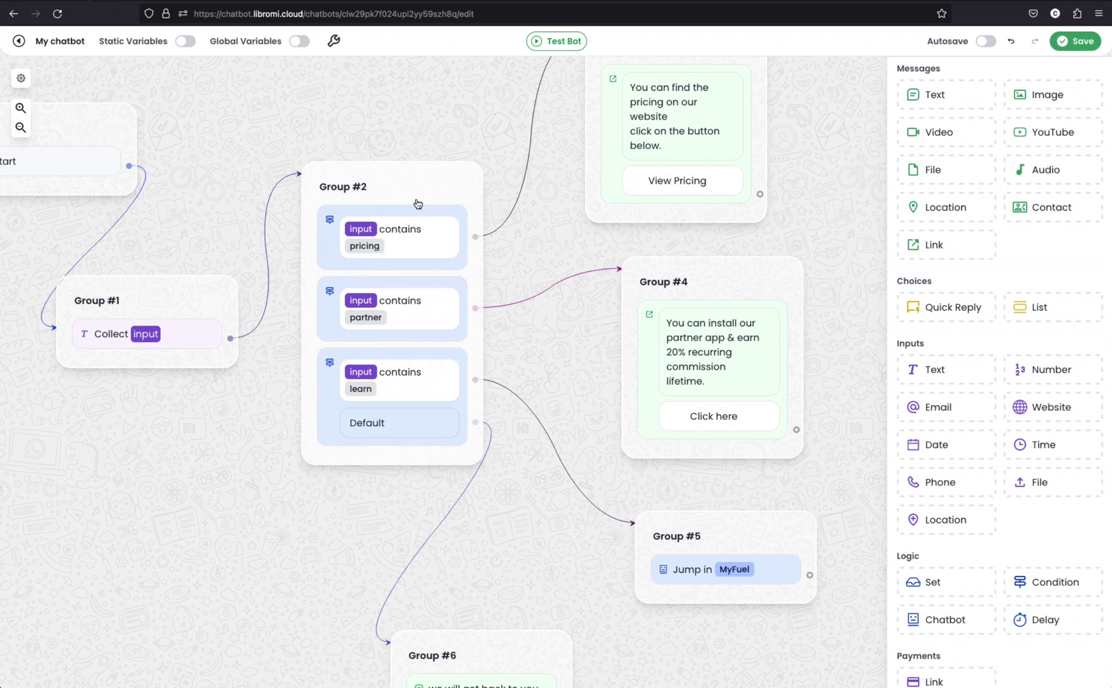
- Rename the chatbot to 'icebreak' and close the Icebreakers dialog
left_click(54, 41)
type("icebreak")
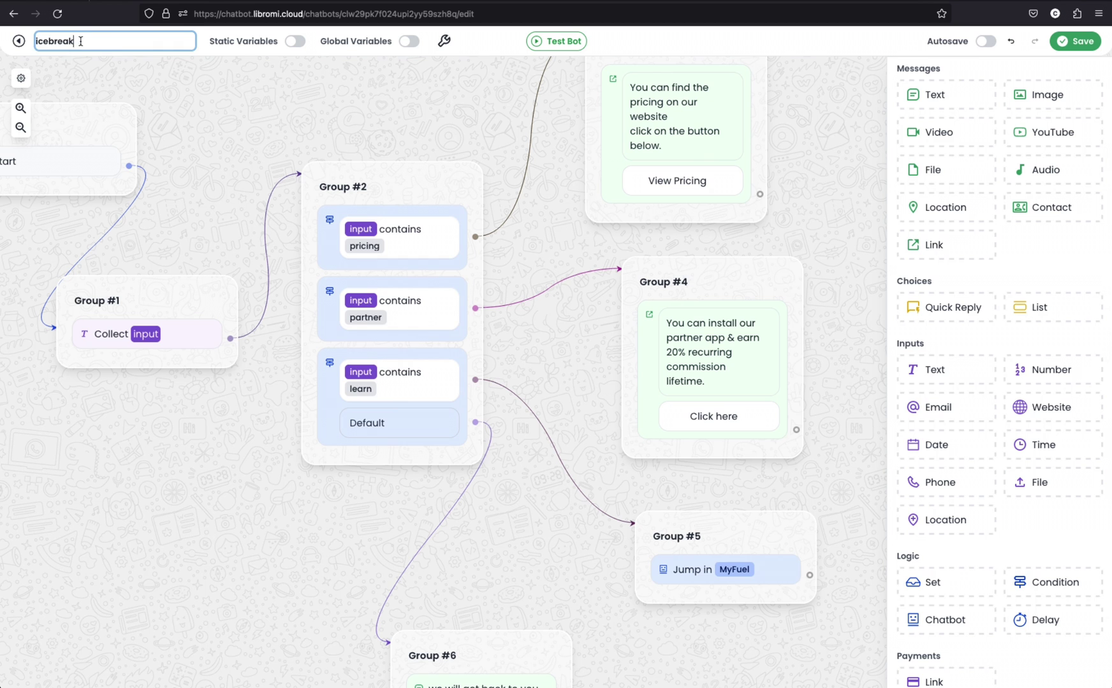
left_click(153, 61)
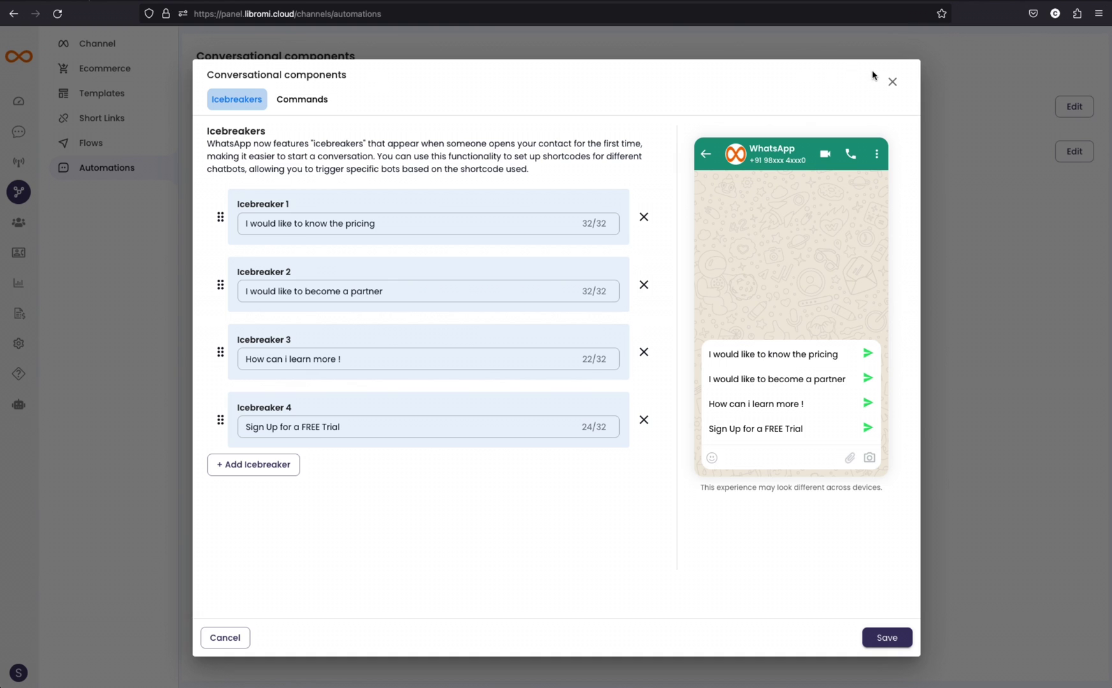
left_click(892, 82)
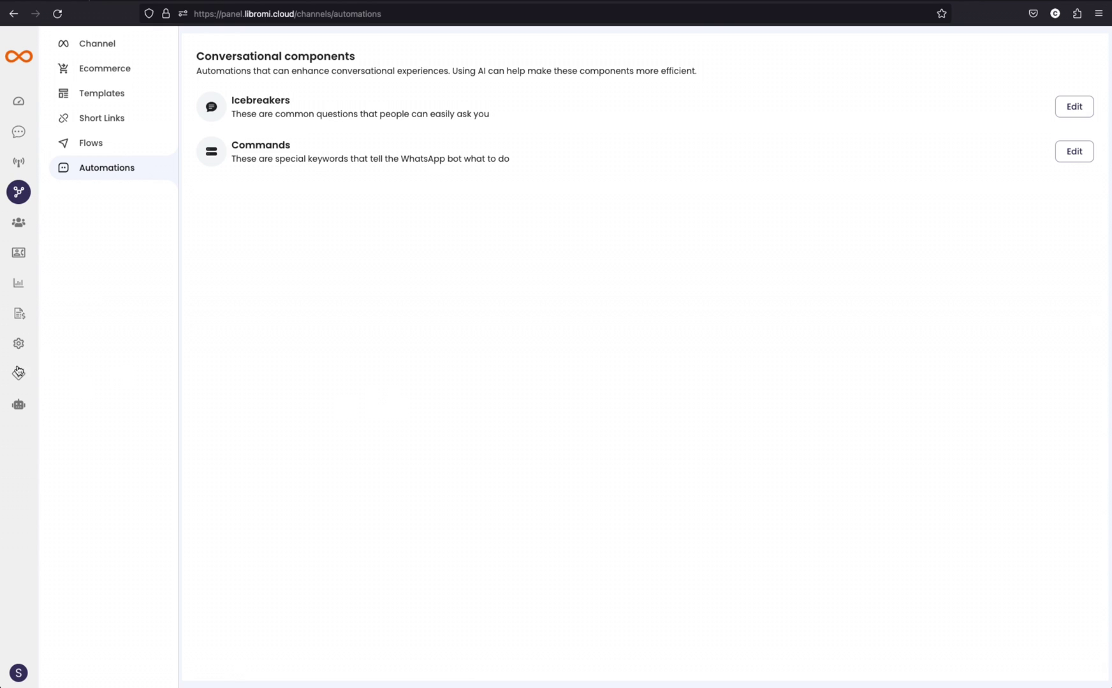
- In General settings, replace the Default Chat Bot with icebreak
left_click(15, 346)
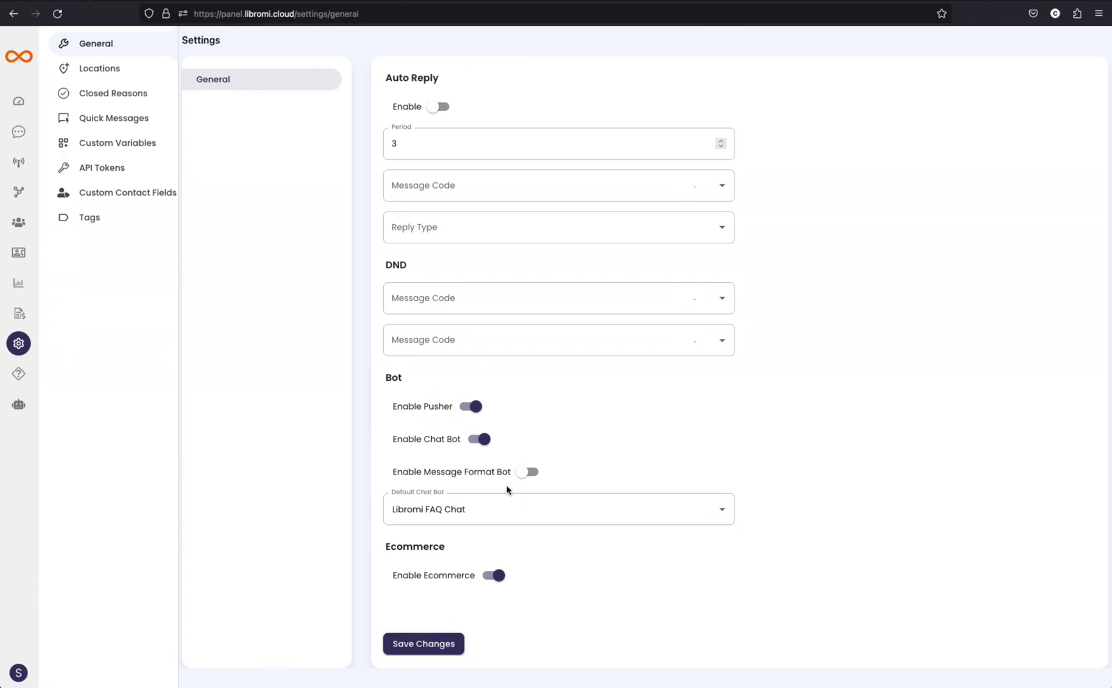
left_click(506, 505)
key("ctrl+a")
key("BackSpace")
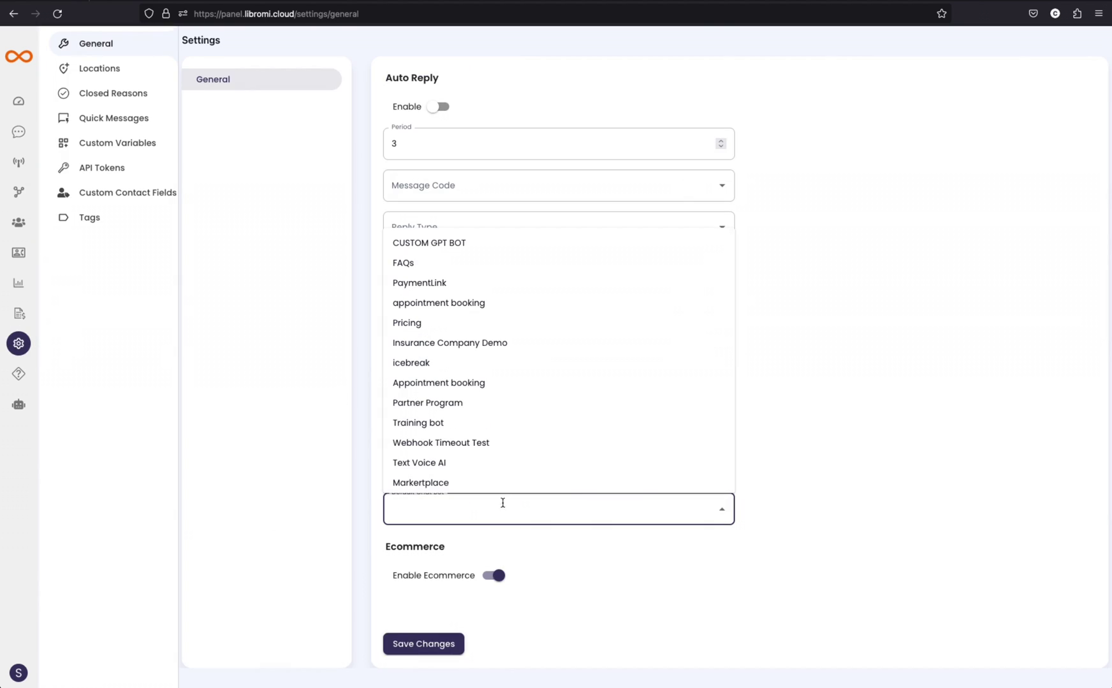
type("ice")
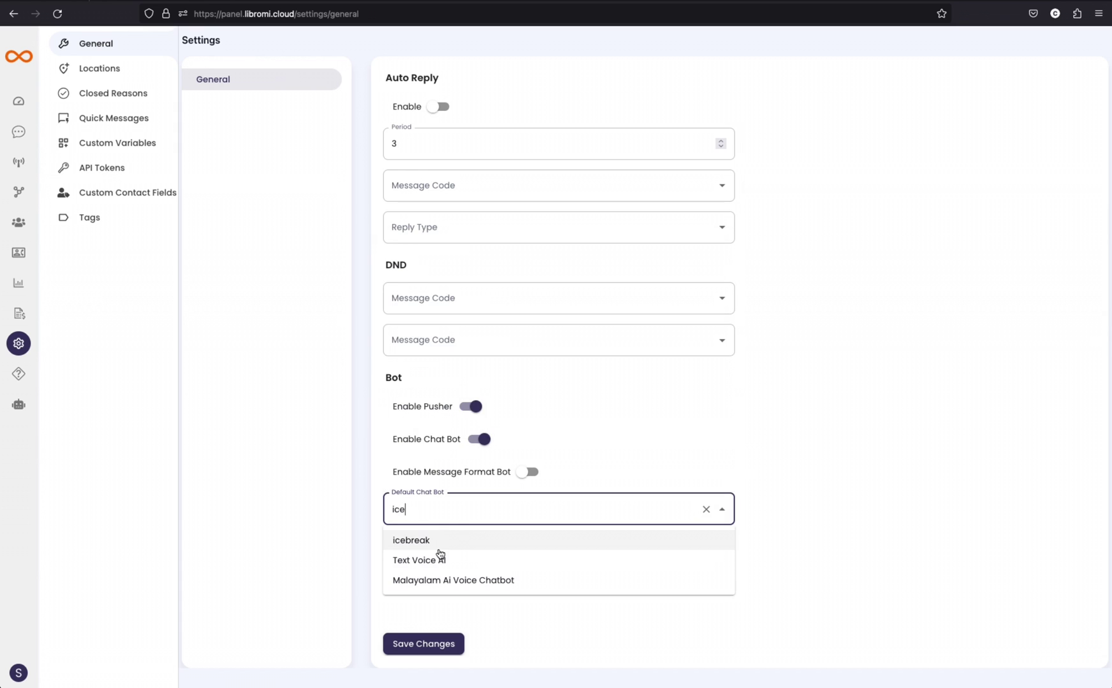
left_click(450, 539)
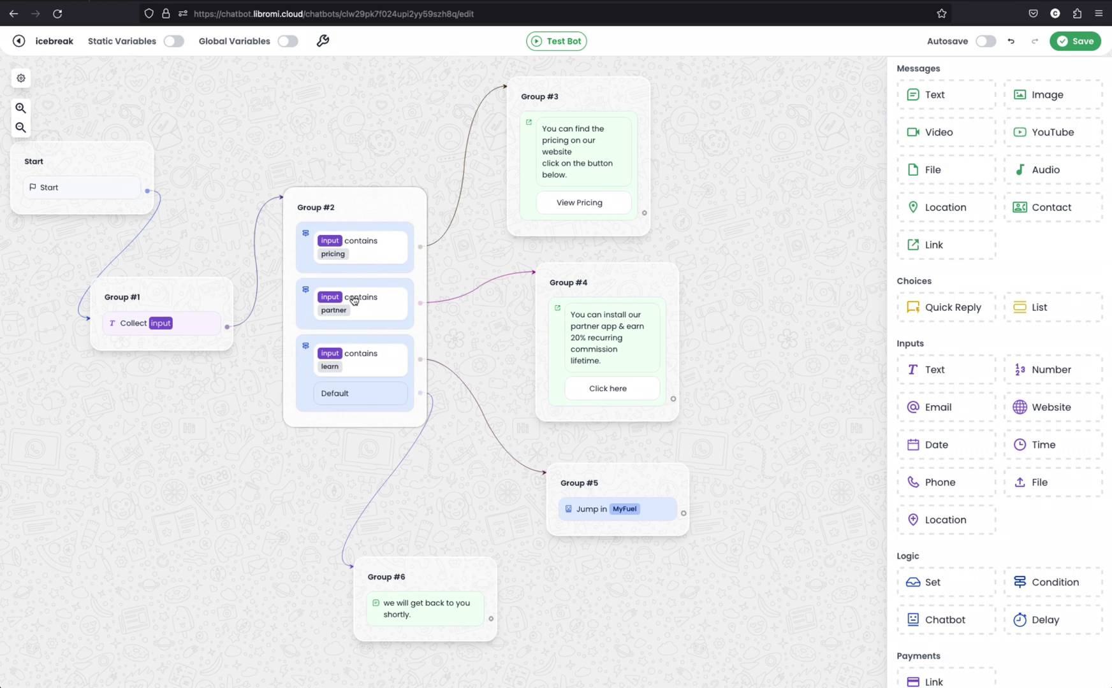
- Open Group #2's pricing condition and view its comparison operator list, such as Contains
scroll(999, 383, "down", 3)
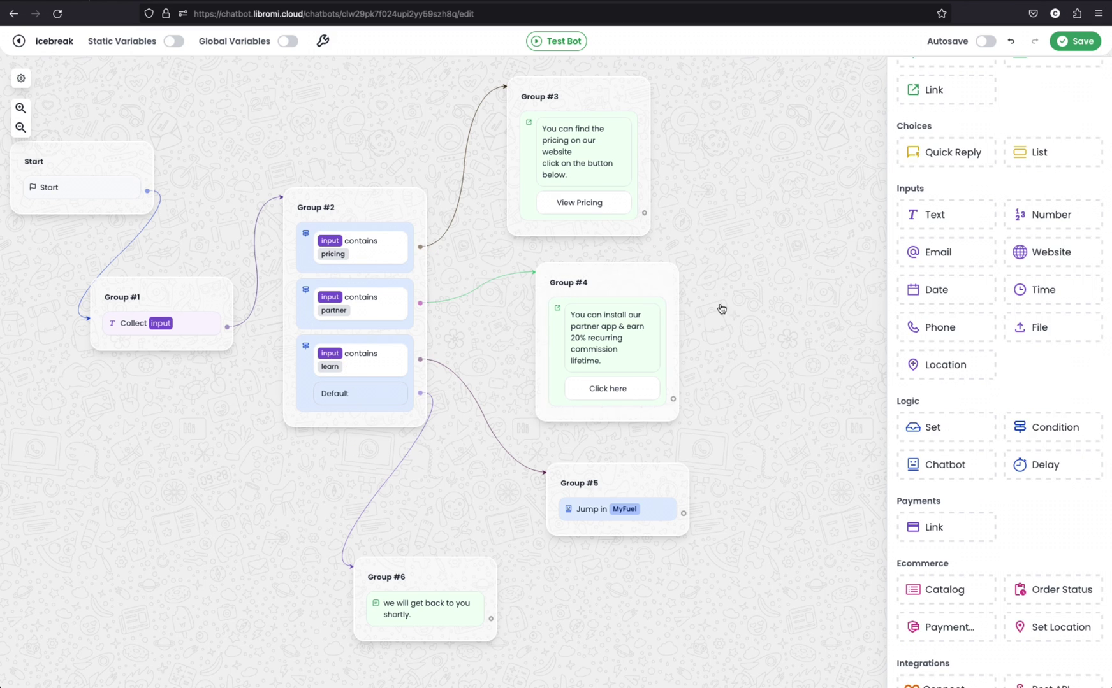
scroll(1050, 429, "up", 1)
scroll(1050, 429, "down", 1)
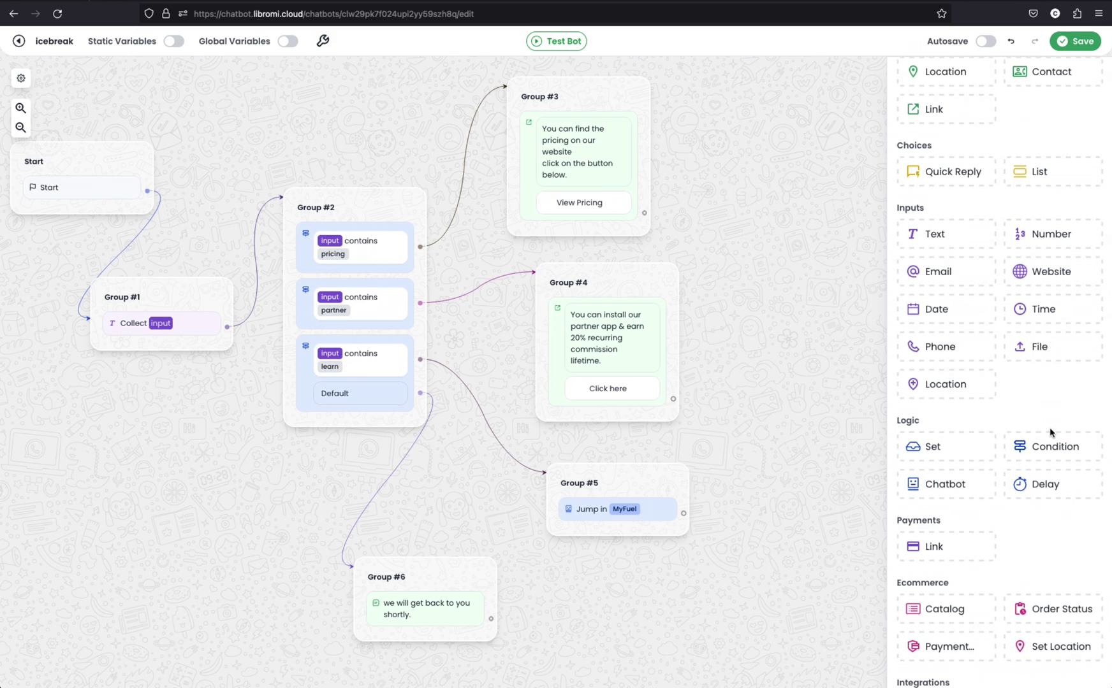
left_click(378, 260)
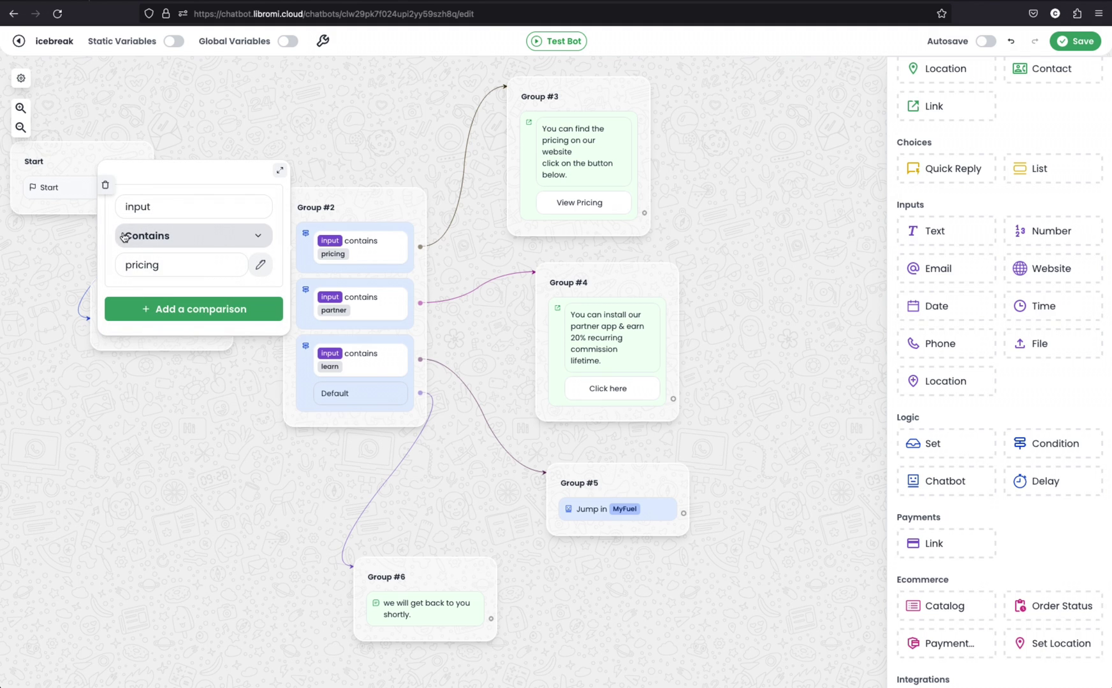
left_click(210, 236)
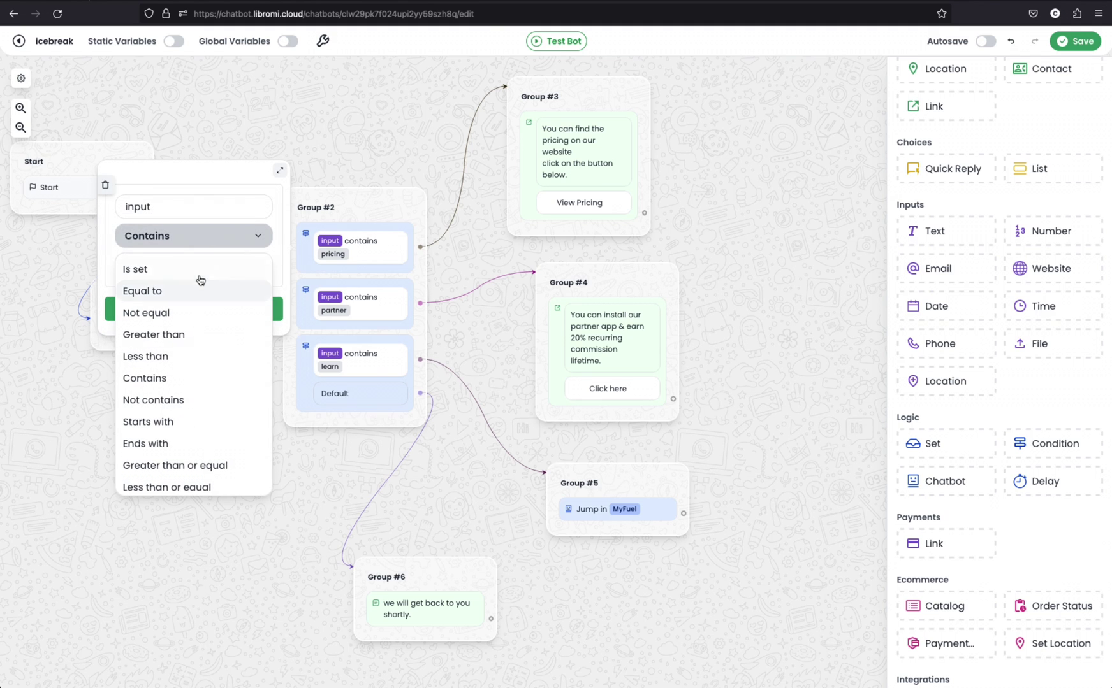